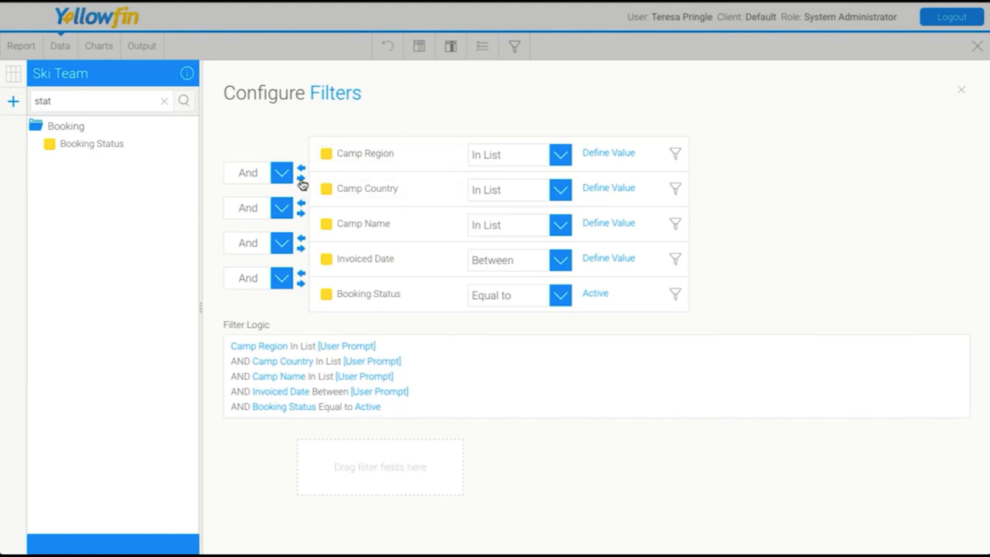
# Indent Camp Region, Camp Country, Camp Name and Invoiced Date into one bracketed group, leaving Booking Status outside.
pyautogui.click(301, 178)
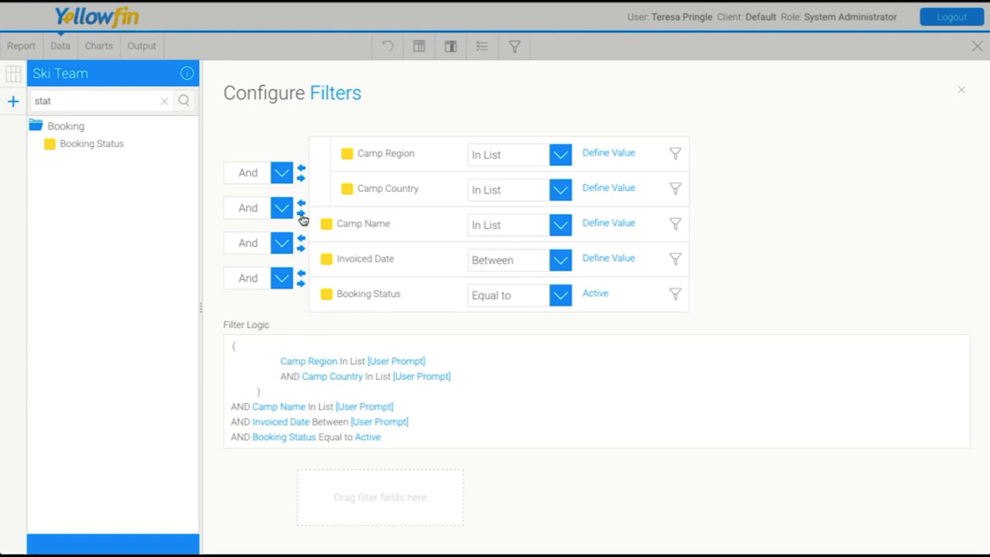
pyautogui.click(302, 214)
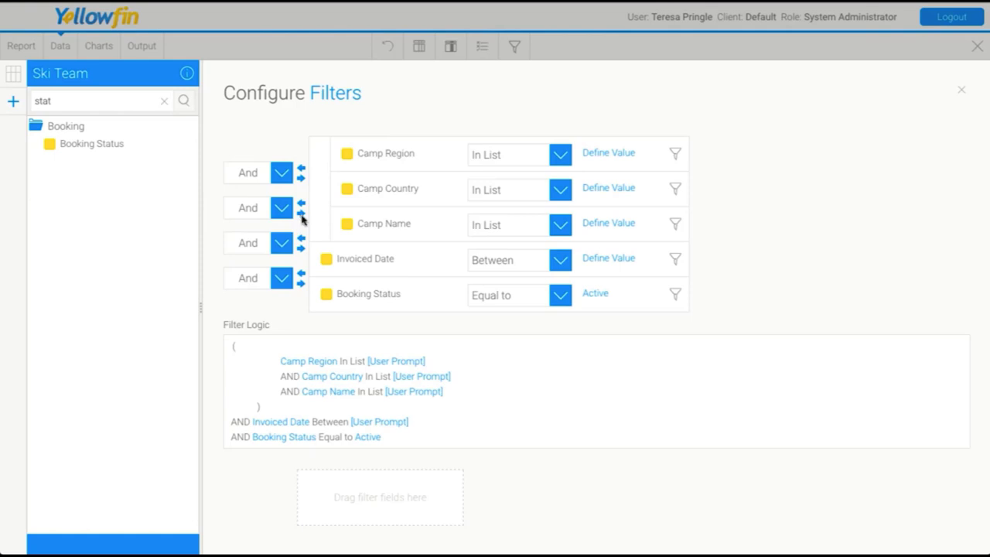
pyautogui.click(302, 249)
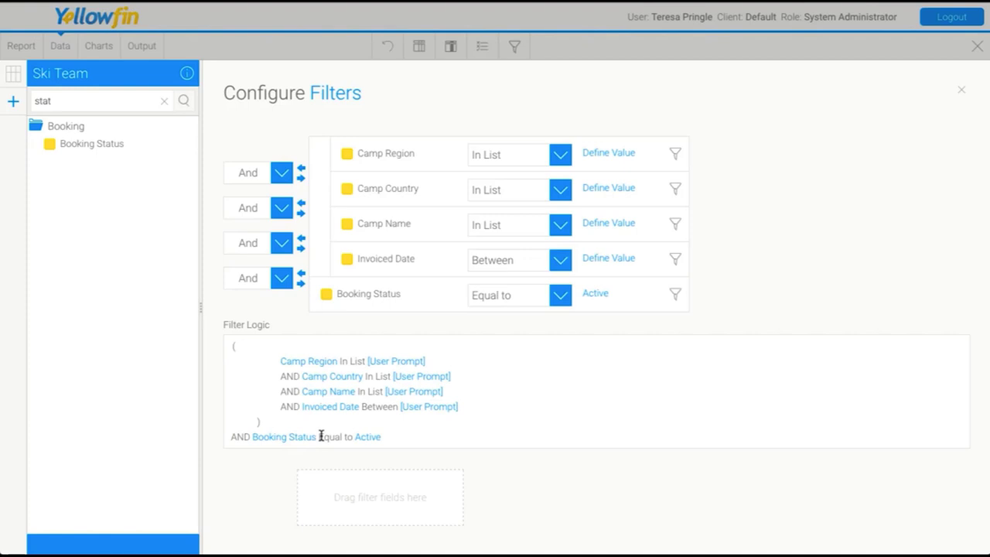
# Change the operator linking the bracketed group to Booking Status from And to Or.
pyautogui.click(283, 280)
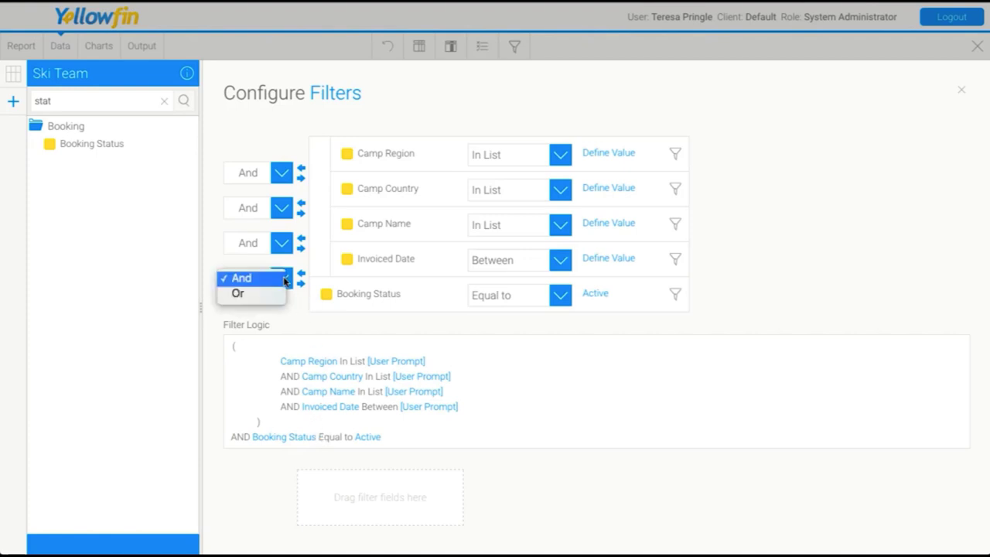
pyautogui.click(277, 295)
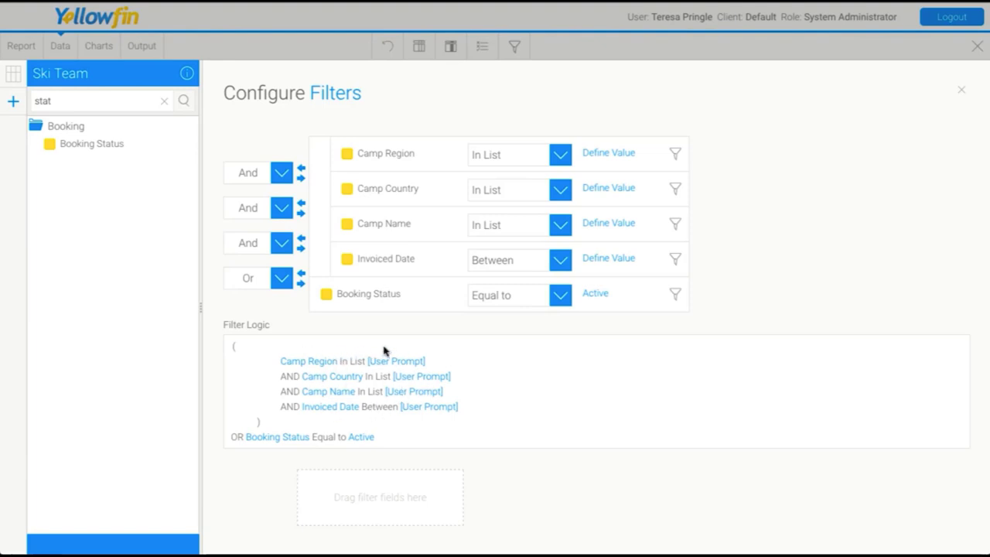
# Set the Booking Status operator back to And and outdent all conditions until no brackets remain.
pyautogui.click(246, 286)
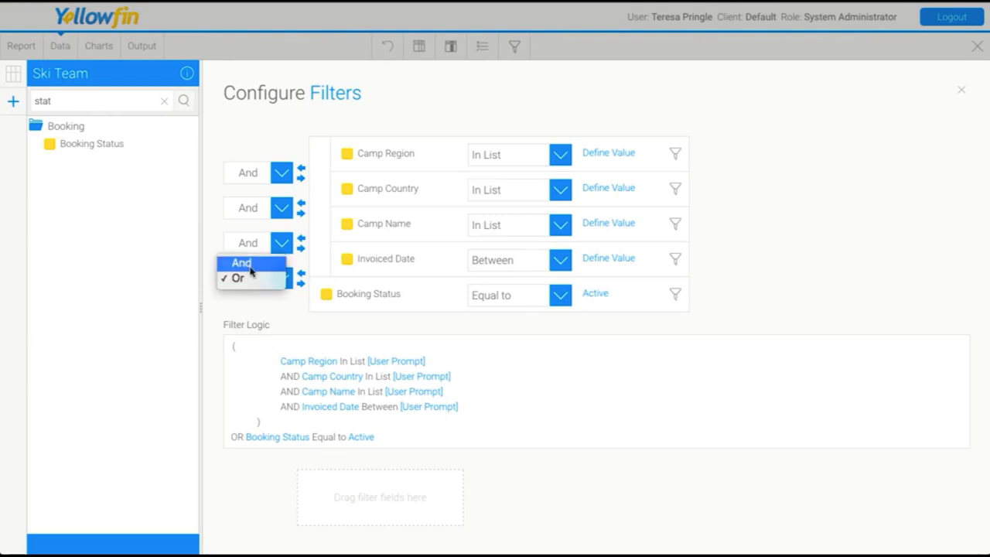
pyautogui.click(242, 263)
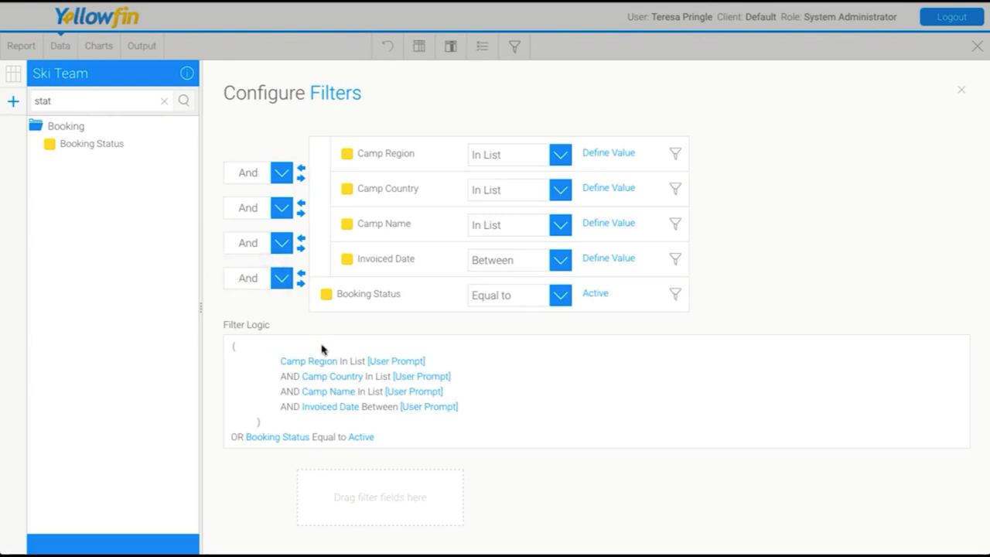
pyautogui.click(302, 246)
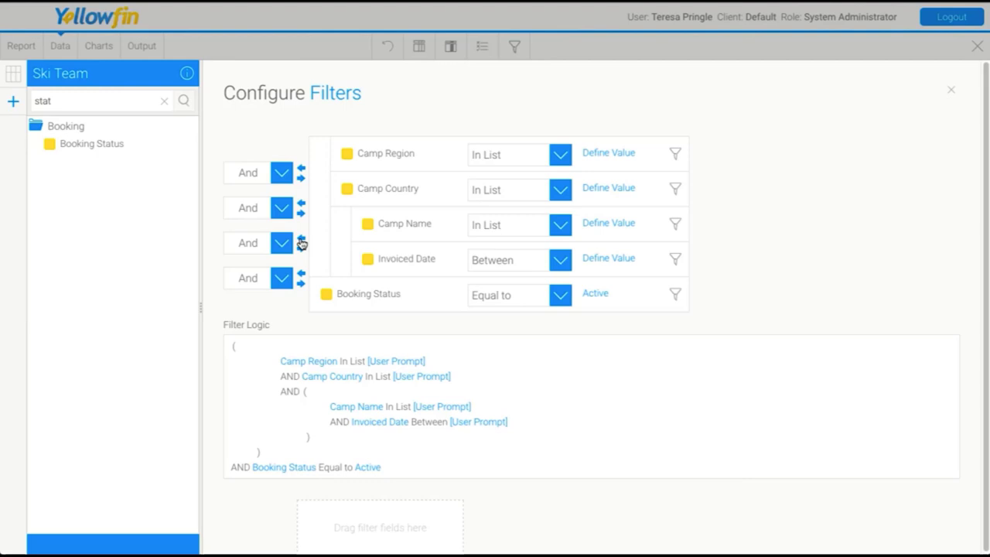
pyautogui.click(302, 241)
pyautogui.click(301, 240)
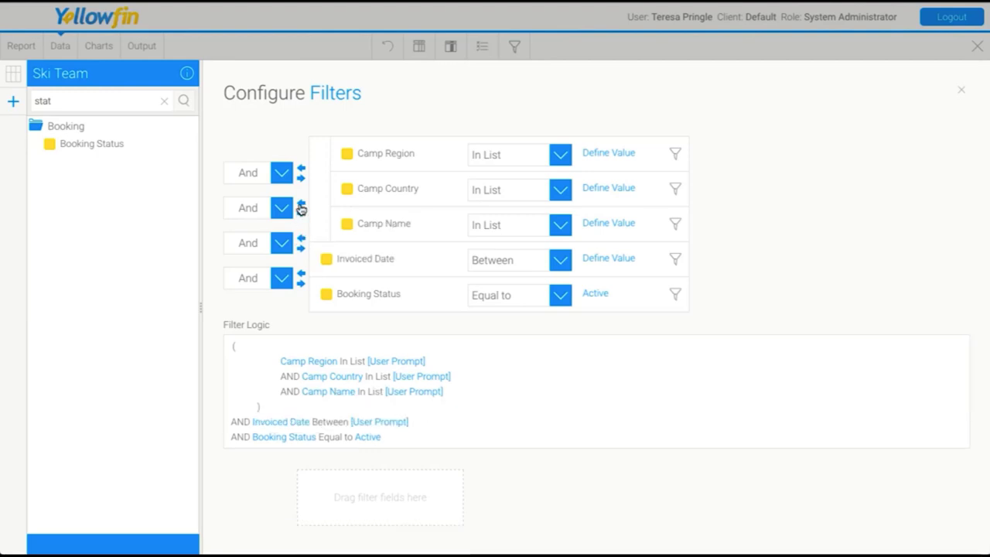
pyautogui.click(300, 206)
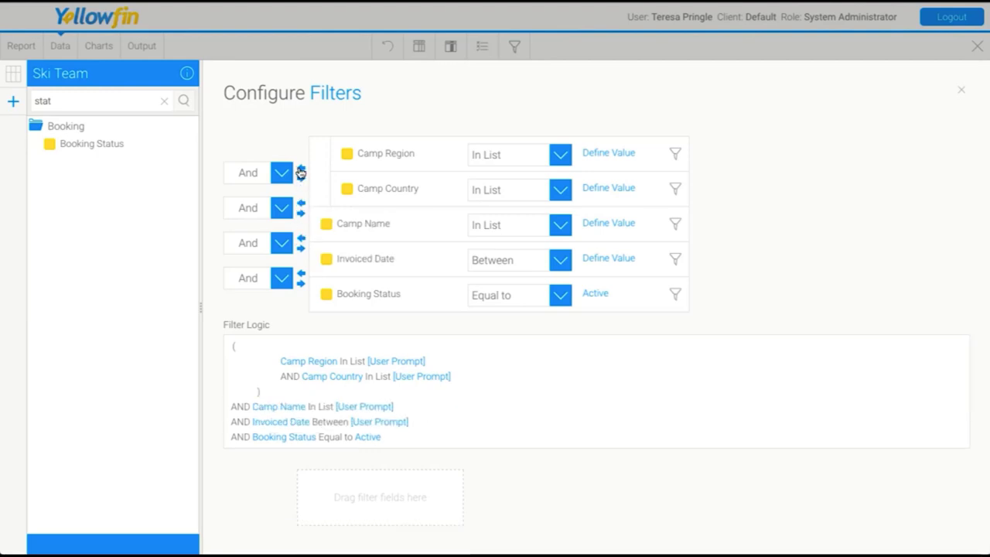
pyautogui.click(301, 173)
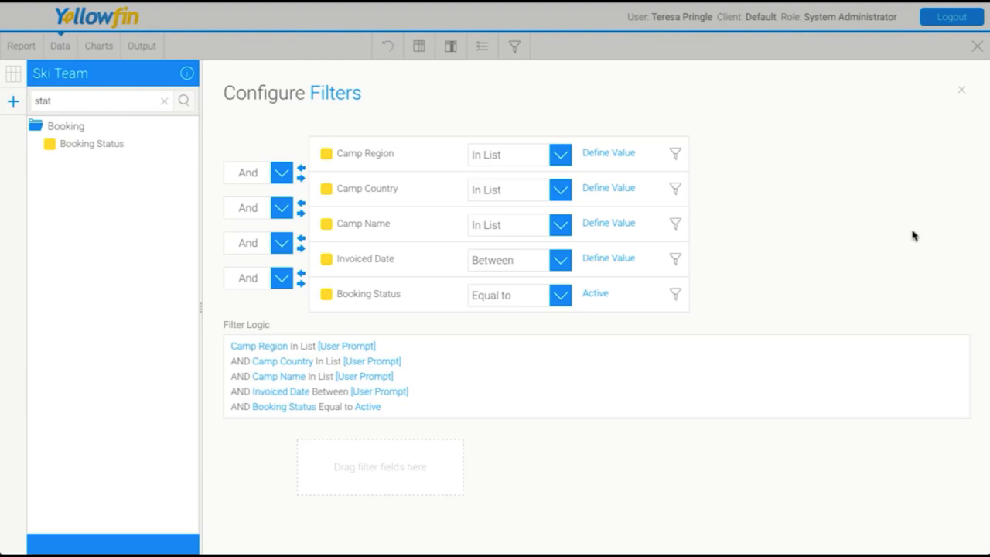
# Close Configure Filters and add Athlete's Demographic field as a filter after Invoiced Date.
pyautogui.click(962, 91)
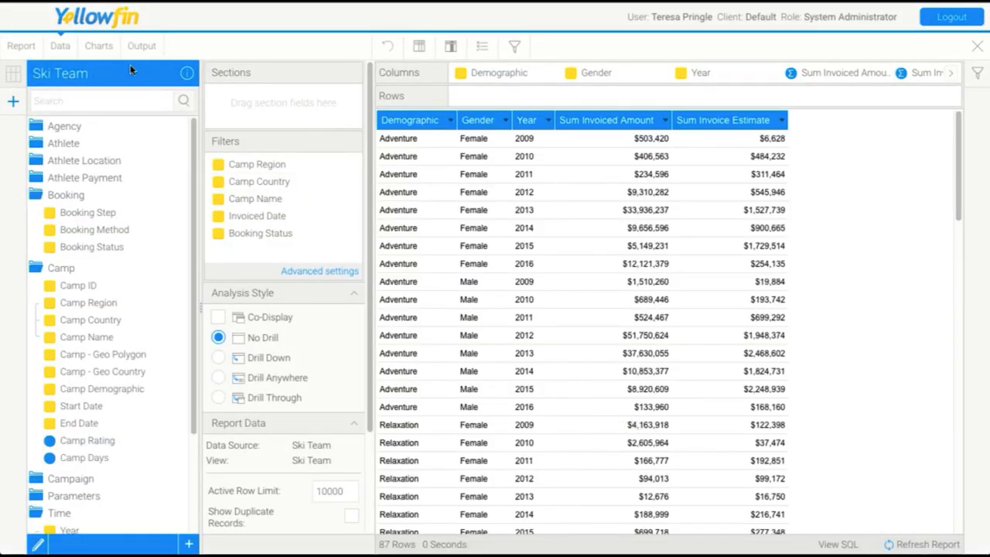
pyautogui.click(40, 144)
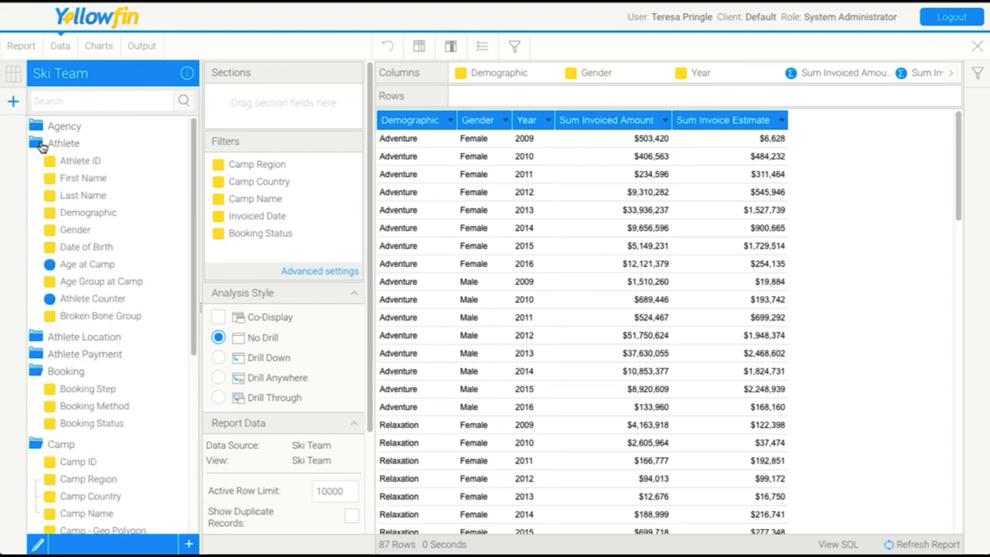
pyautogui.moveTo(65, 219); pyautogui.dragTo(263, 236)
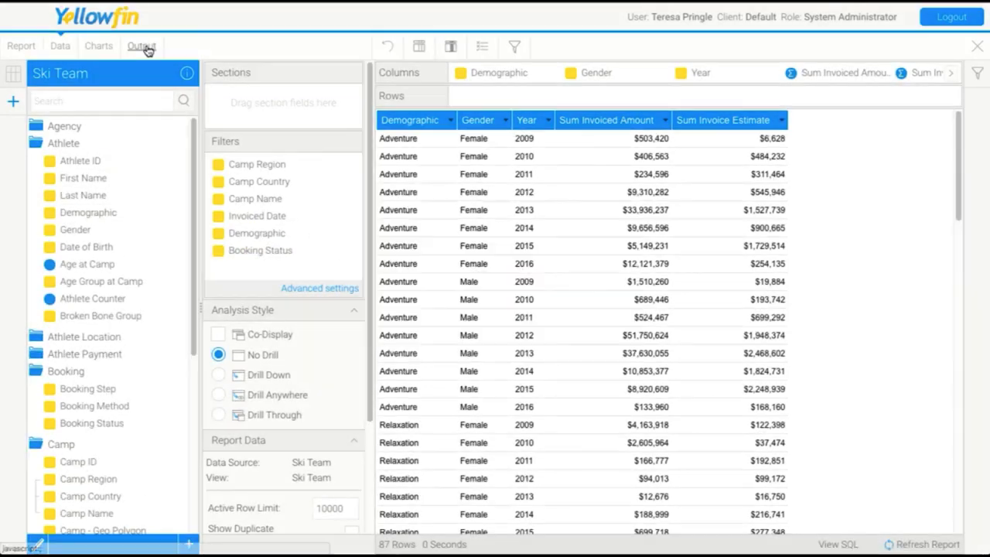
pyautogui.click(143, 47)
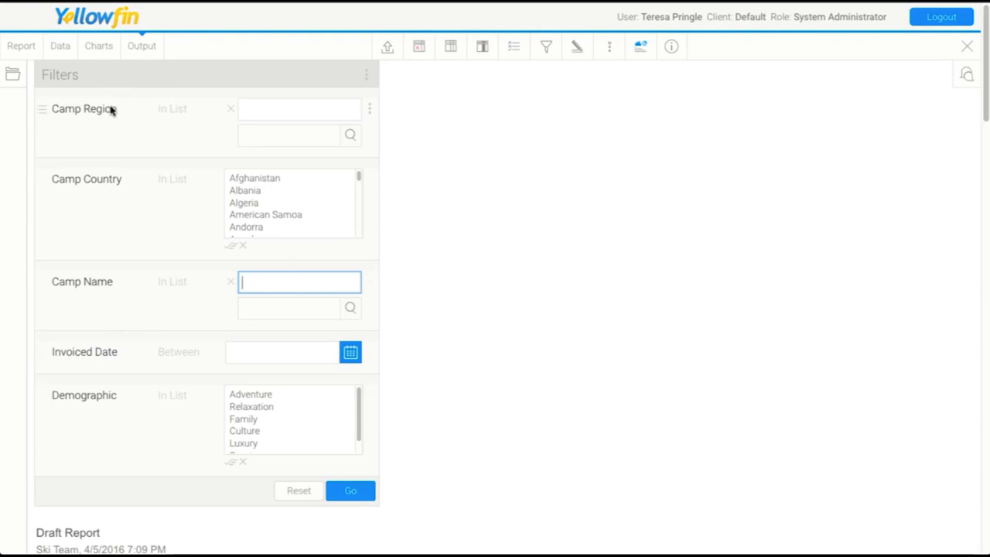
# Set the Camp Region filter's entry style to List, offering Asia, Australia, Europe, Latin America and North America.
pyautogui.click(371, 112)
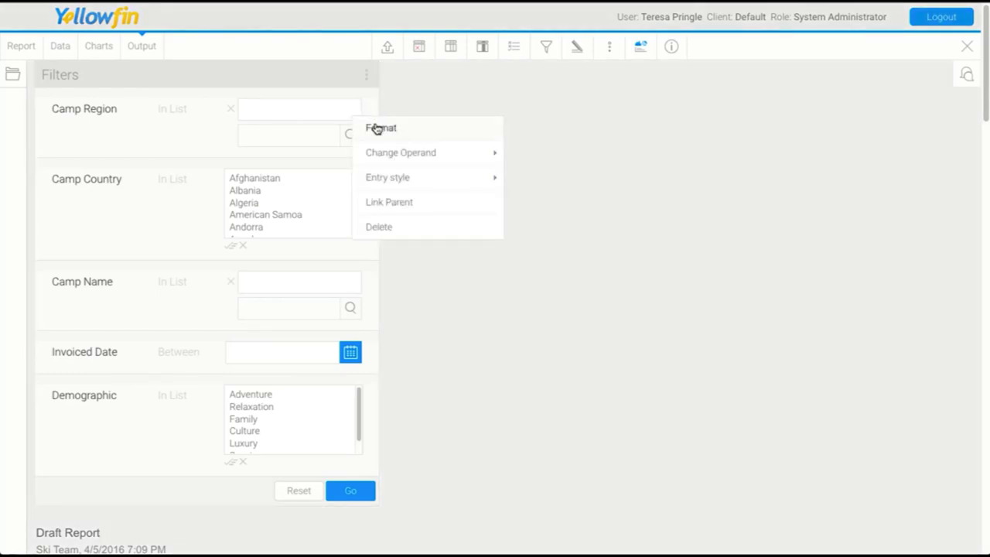
pyautogui.click(376, 128)
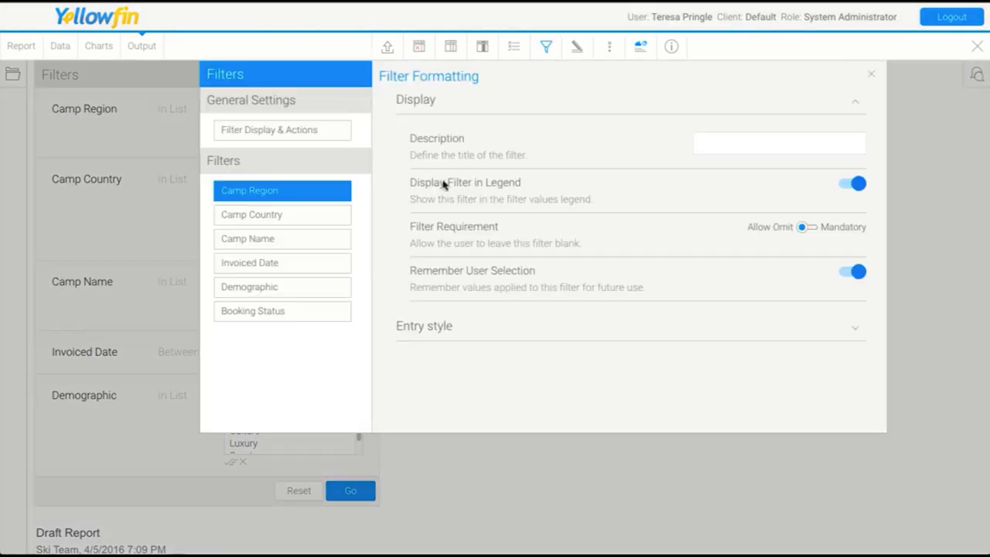
pyautogui.click(462, 340)
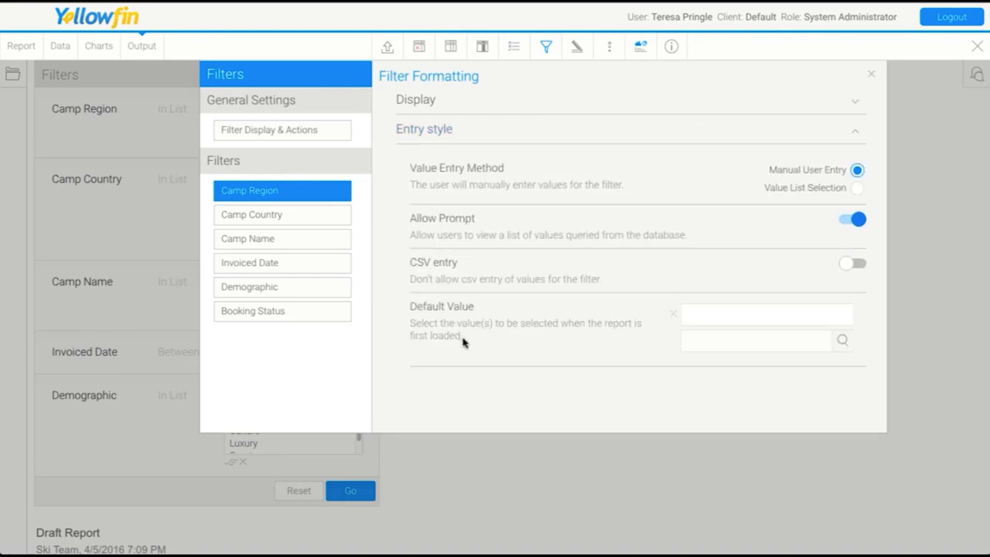
pyautogui.click(870, 73)
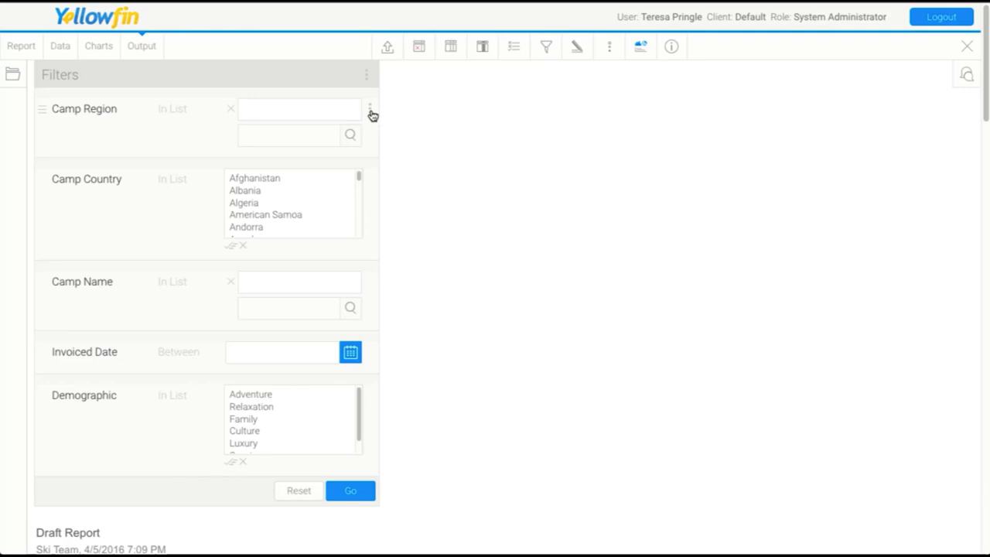
pyautogui.click(371, 113)
pyautogui.moveTo(410, 183)
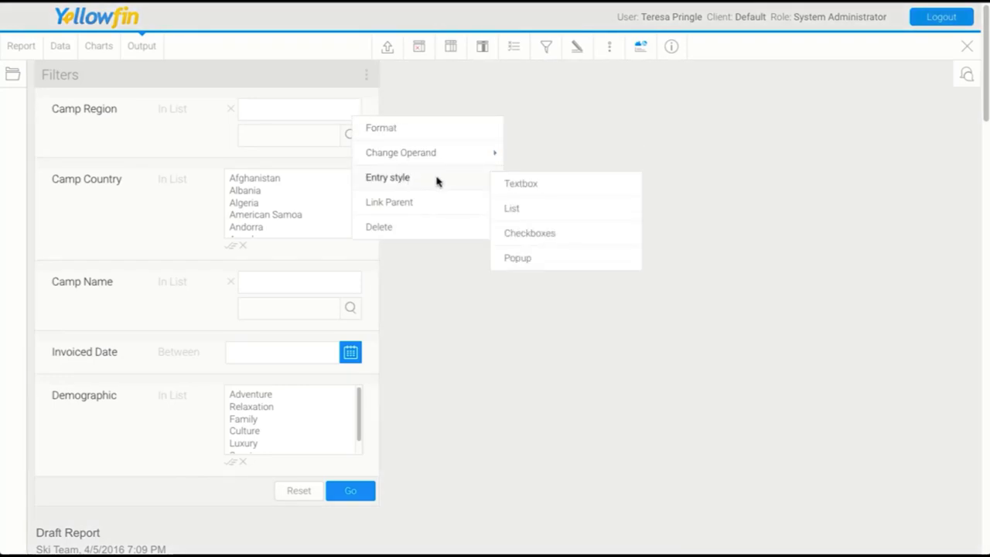
pyautogui.click(546, 210)
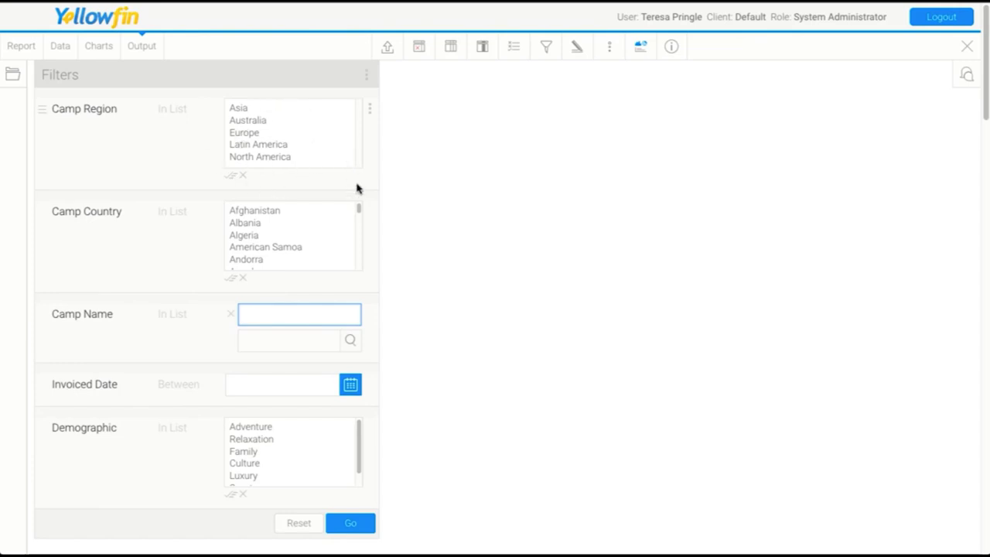
# Set Camp Country's Value List Setup to Cached Values and refresh the cached values now.
pyautogui.click(370, 212)
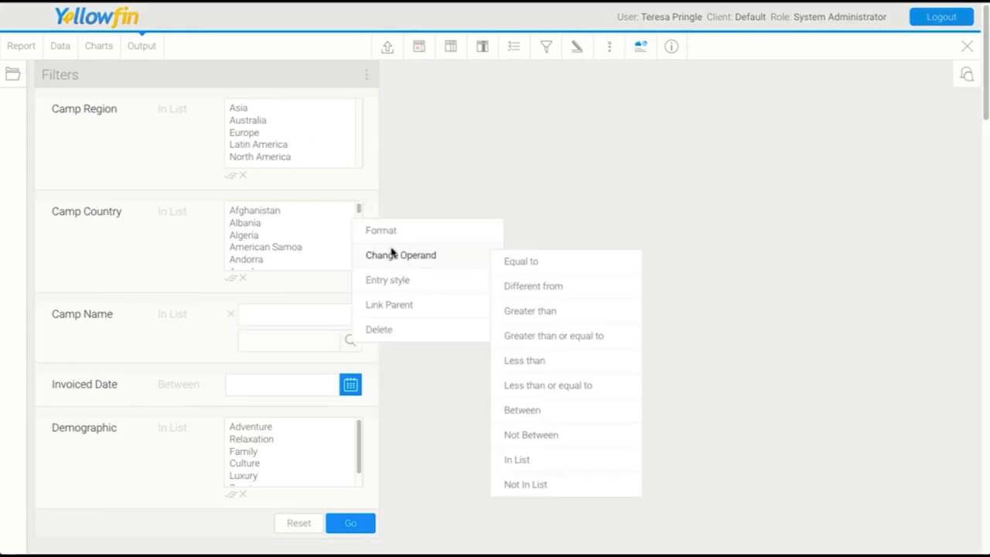
pyautogui.moveTo(397, 281)
pyautogui.click(518, 309)
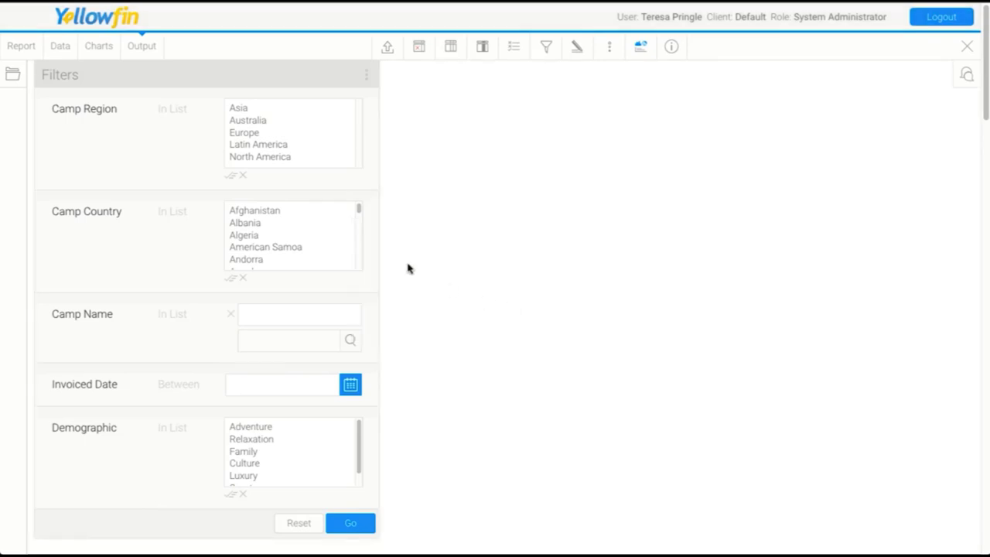
pyautogui.click(369, 214)
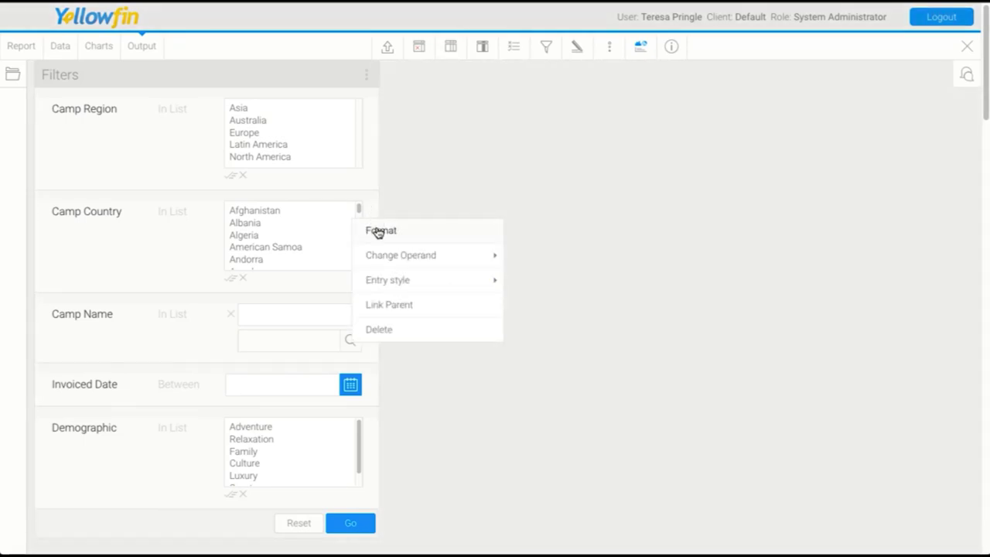
pyautogui.click(377, 231)
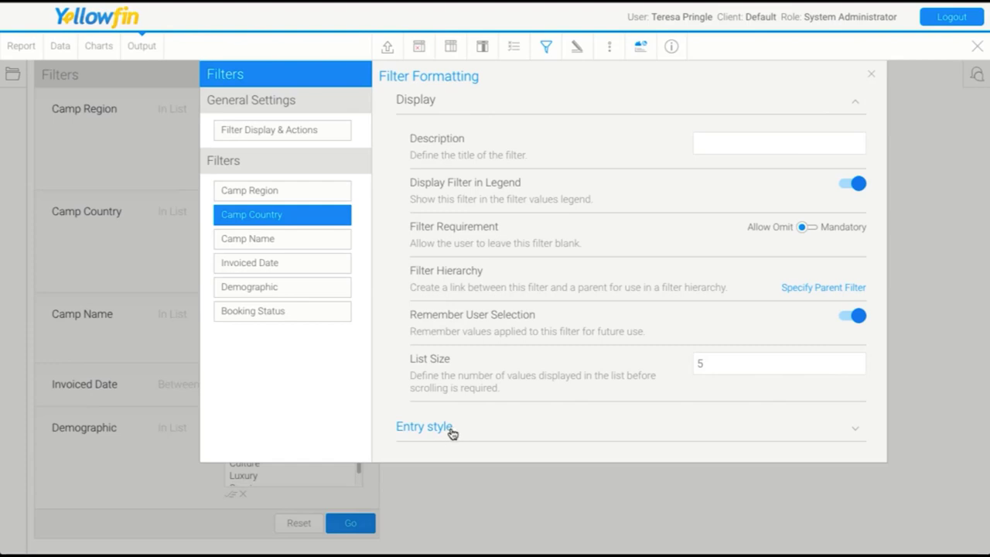
pyautogui.click(450, 431)
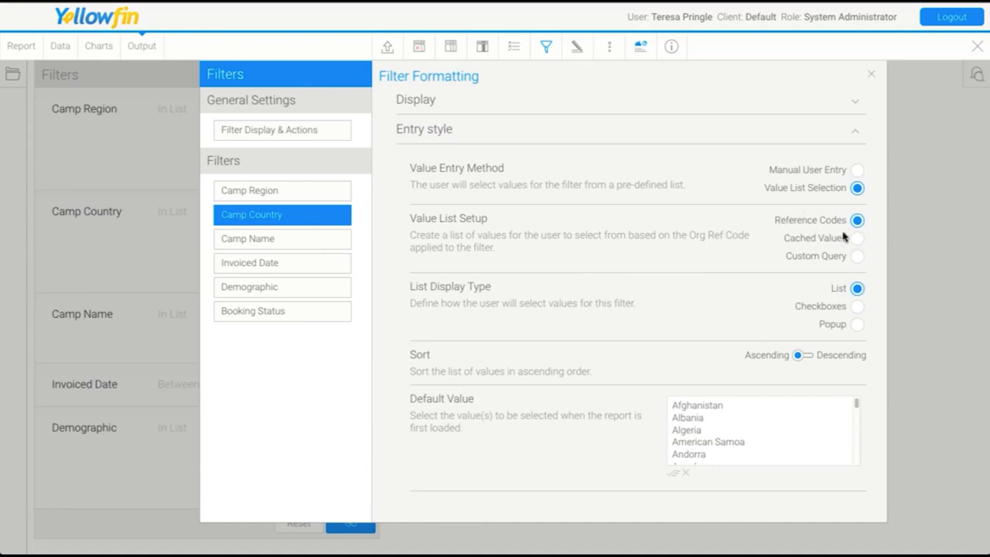
pyautogui.click(857, 239)
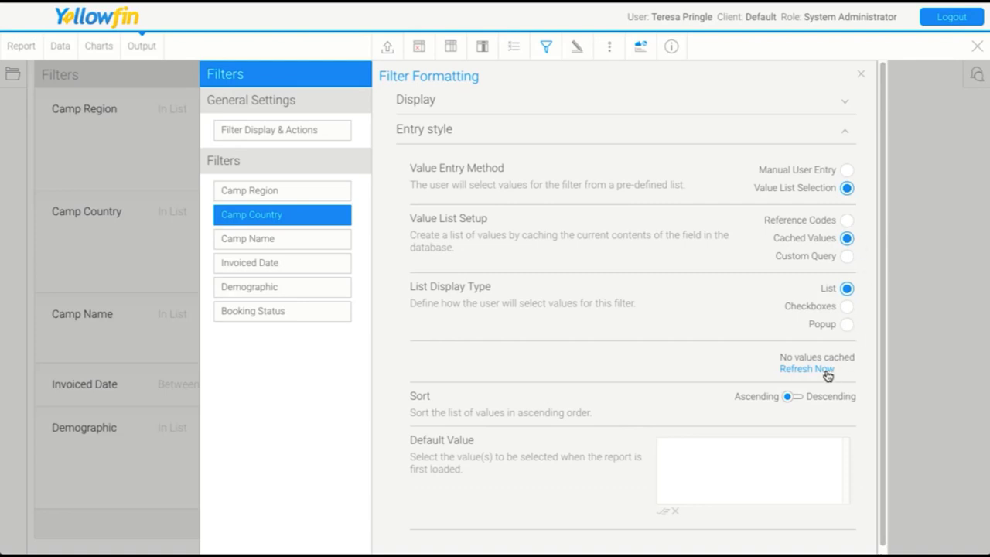
pyautogui.click(826, 370)
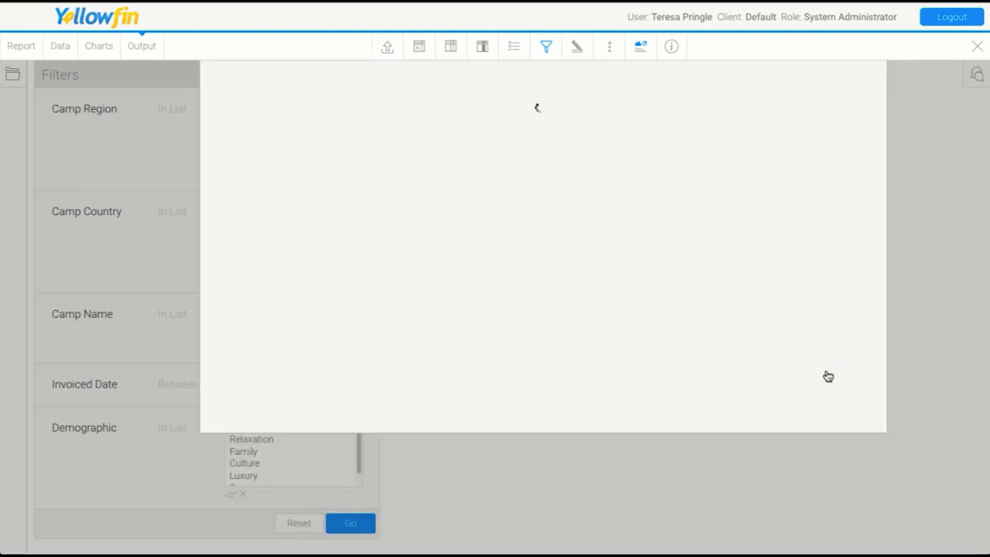
pyautogui.click(863, 72)
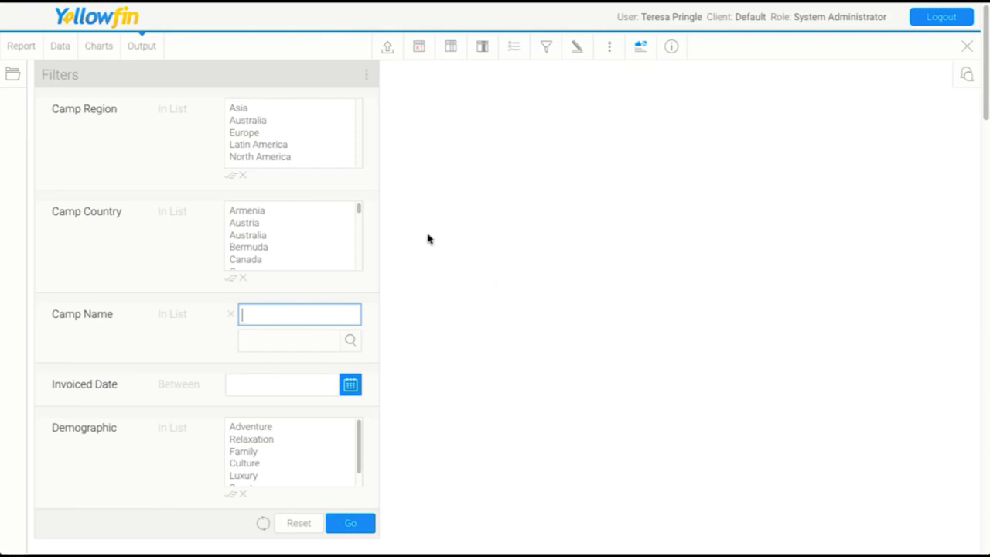
pyautogui.click(244, 107)
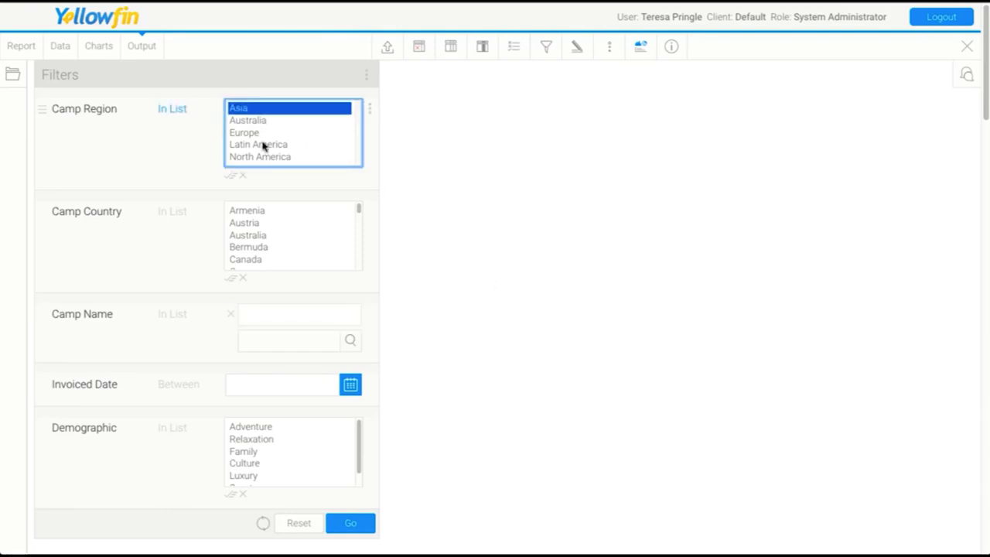
pyautogui.scroll(-5, 323, 244)
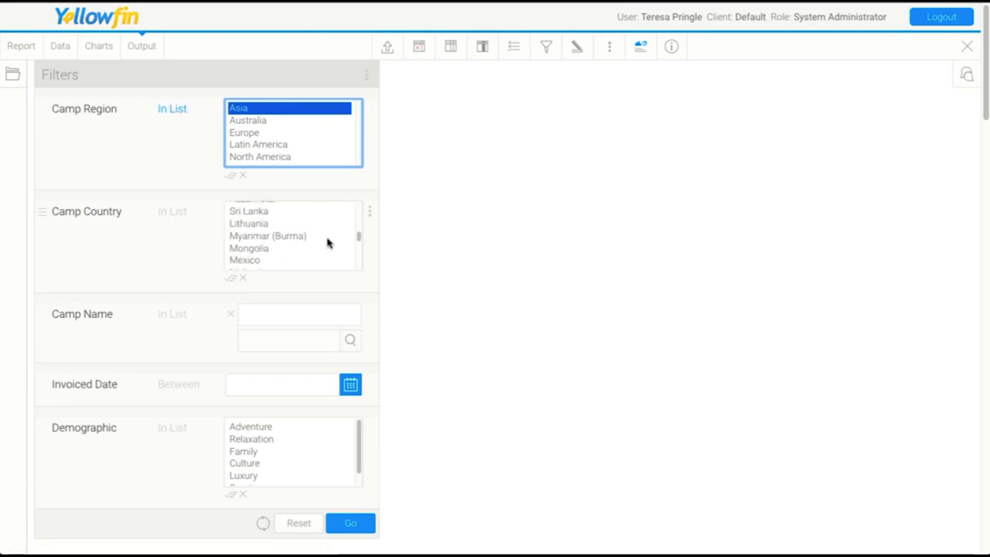
pyautogui.scroll(-5, 327, 242)
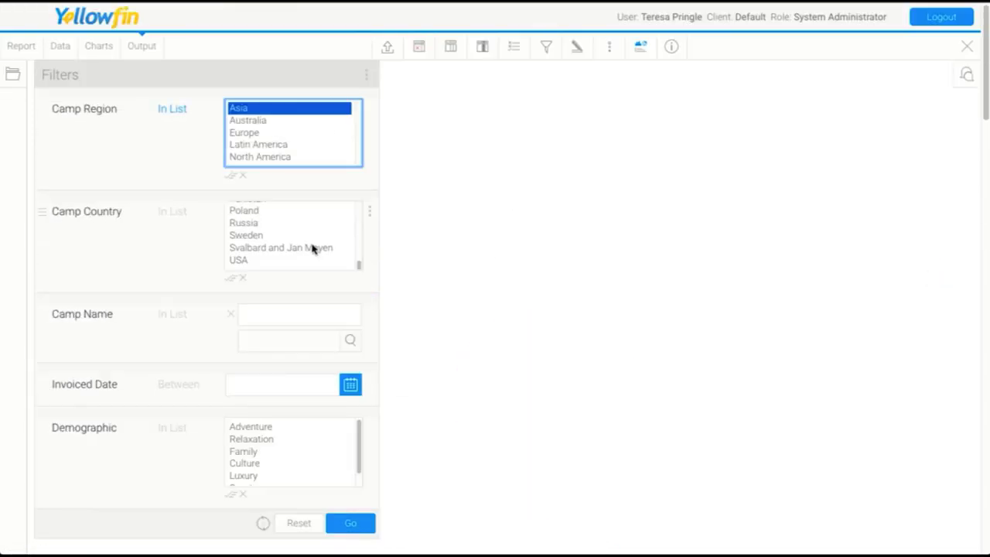
pyautogui.moveTo(358, 265); pyautogui.dragTo(363, 209)
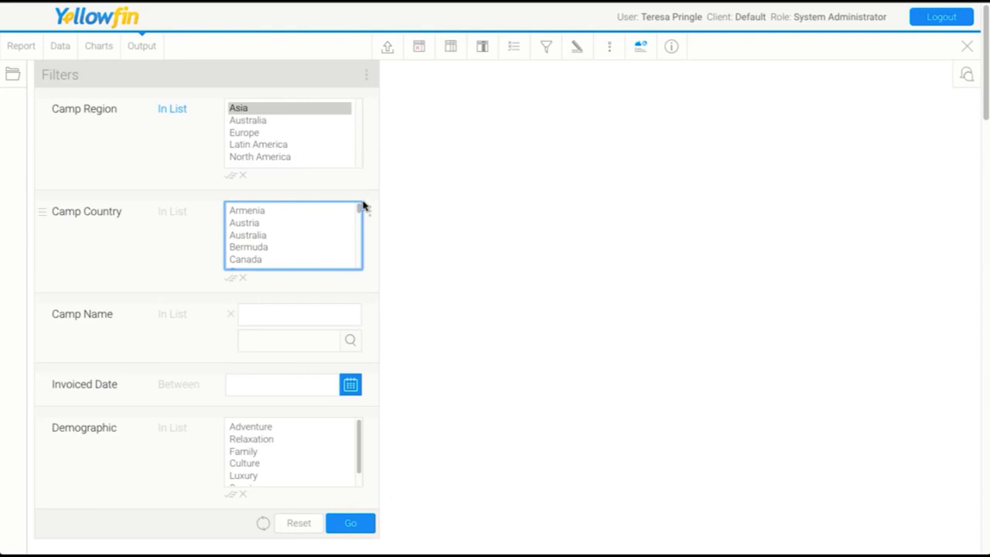
pyautogui.click(243, 176)
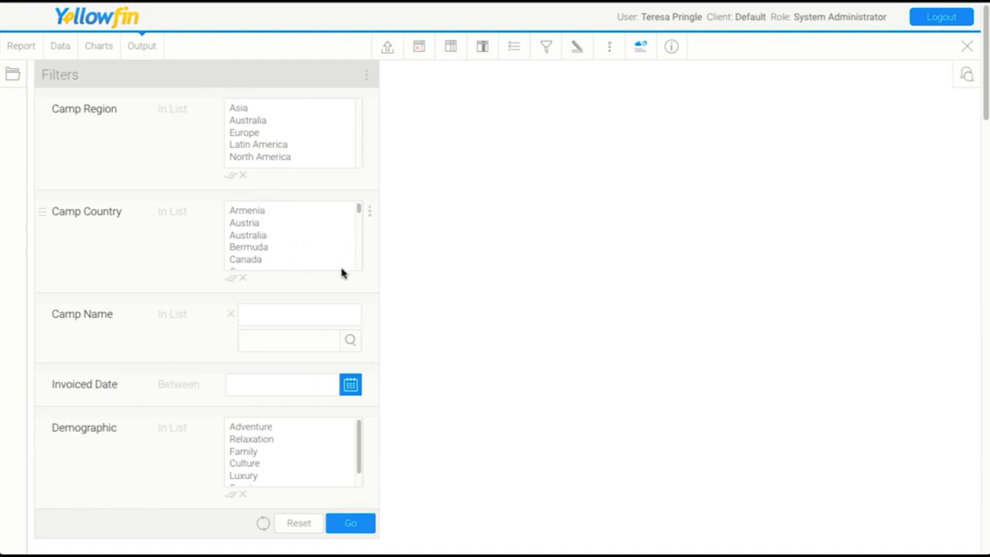
# Link Camp Country to parent filter Camp Region with Dependent Display turned off.
pyautogui.click(370, 213)
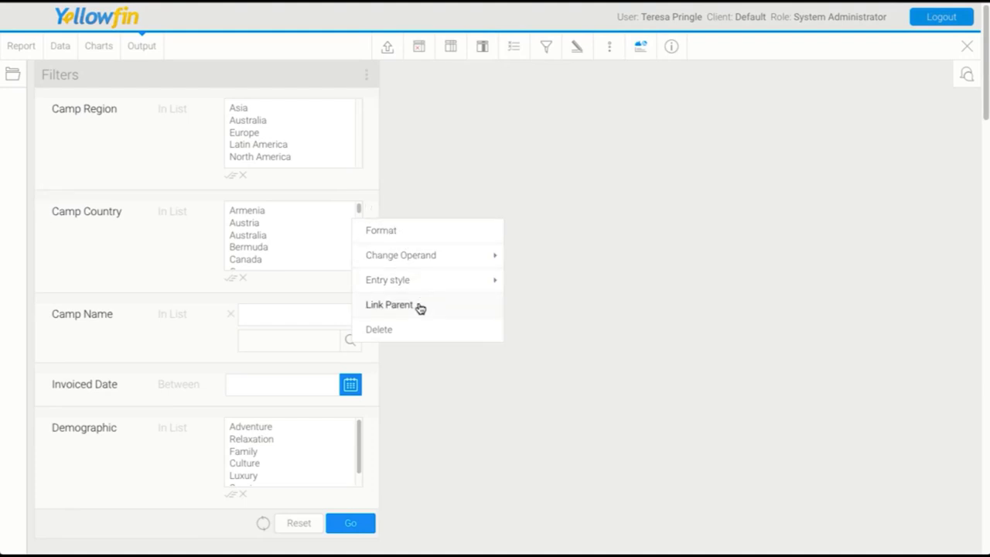
pyautogui.click(389, 304)
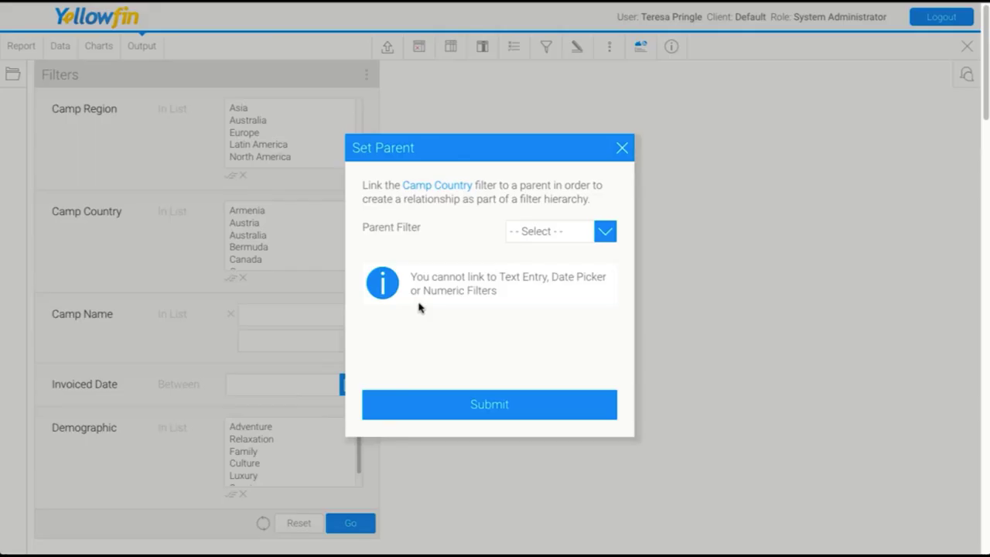
pyautogui.click(529, 238)
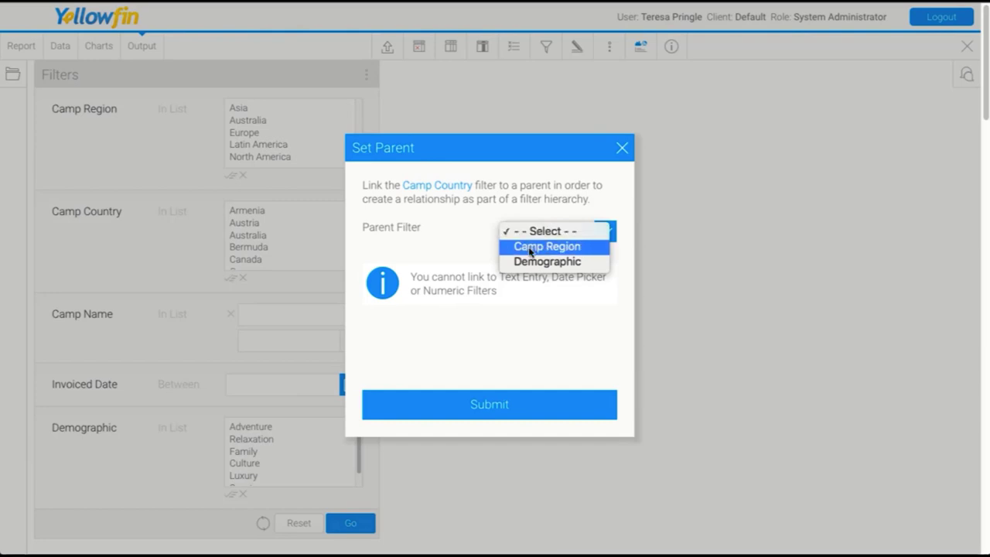
pyautogui.click(530, 246)
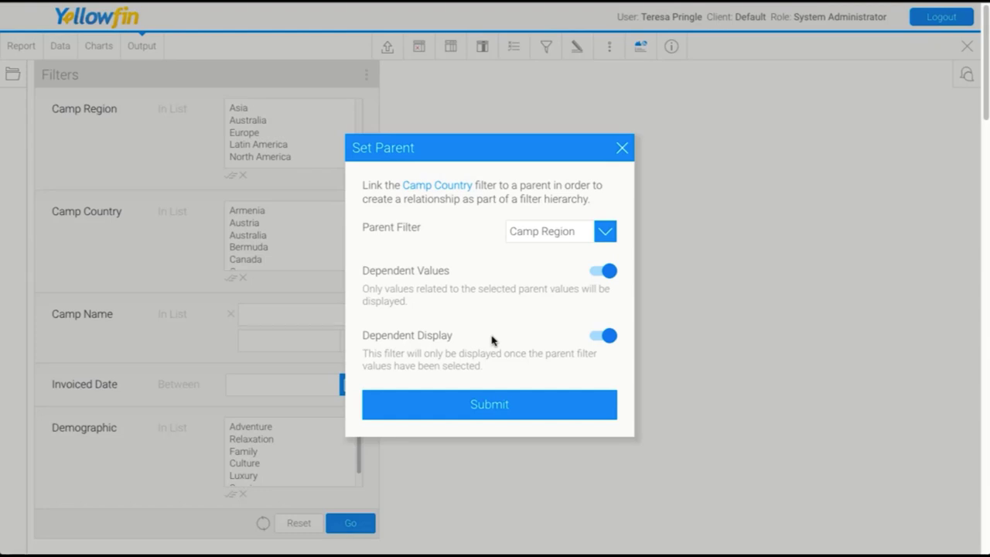
pyautogui.click(596, 337)
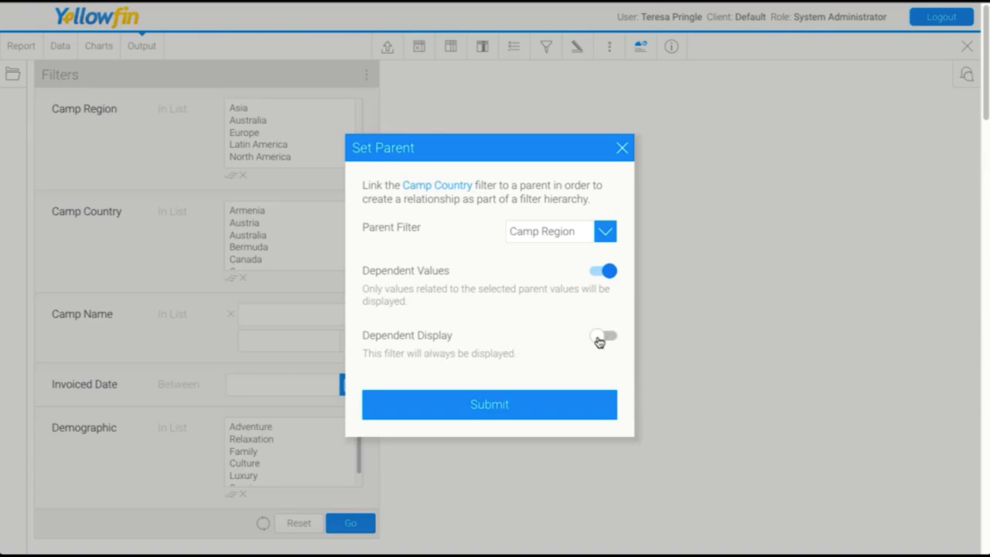
pyautogui.click(471, 411)
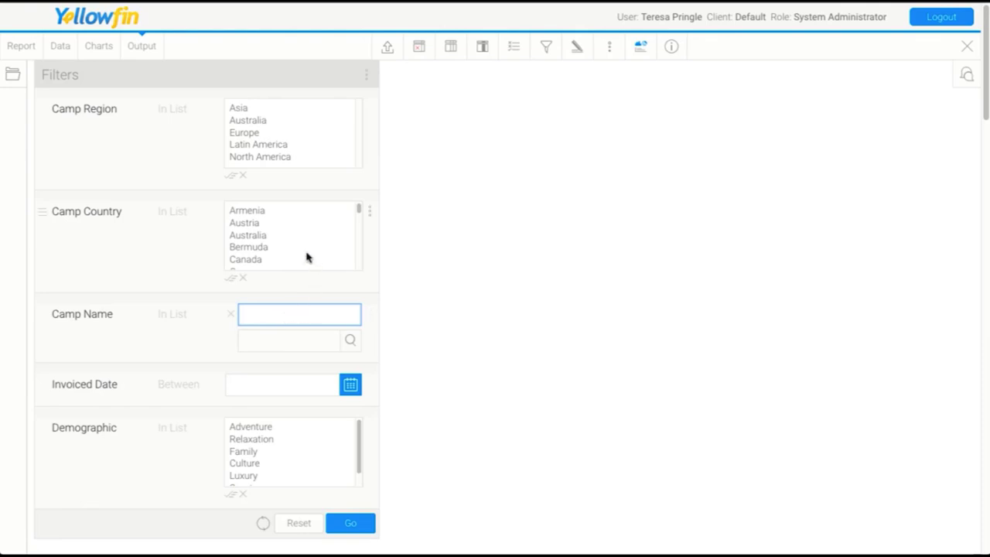
# In Camp Name's Set Parent dialog, select Camp Country as the parent filter.
pyautogui.click(370, 314)
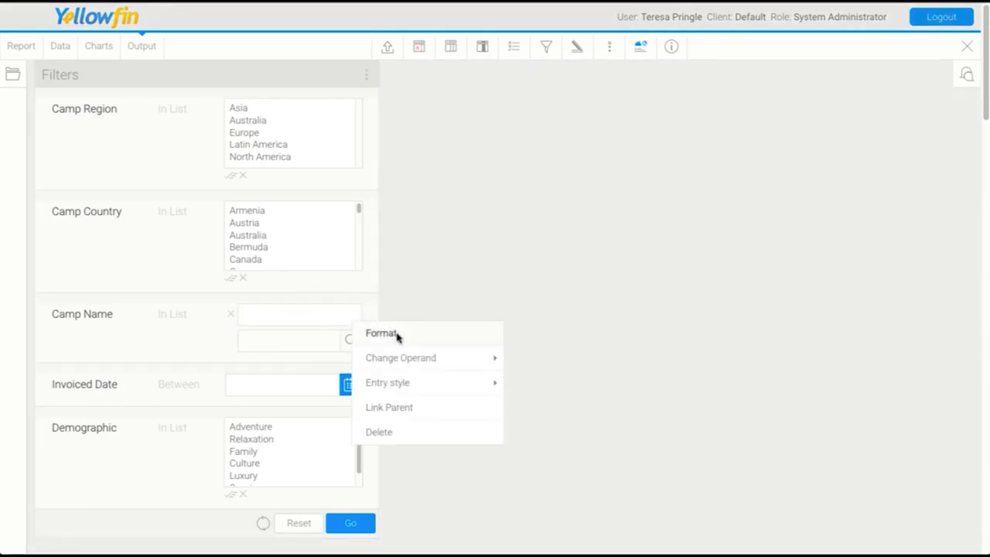
pyautogui.click(407, 407)
pyautogui.click(535, 234)
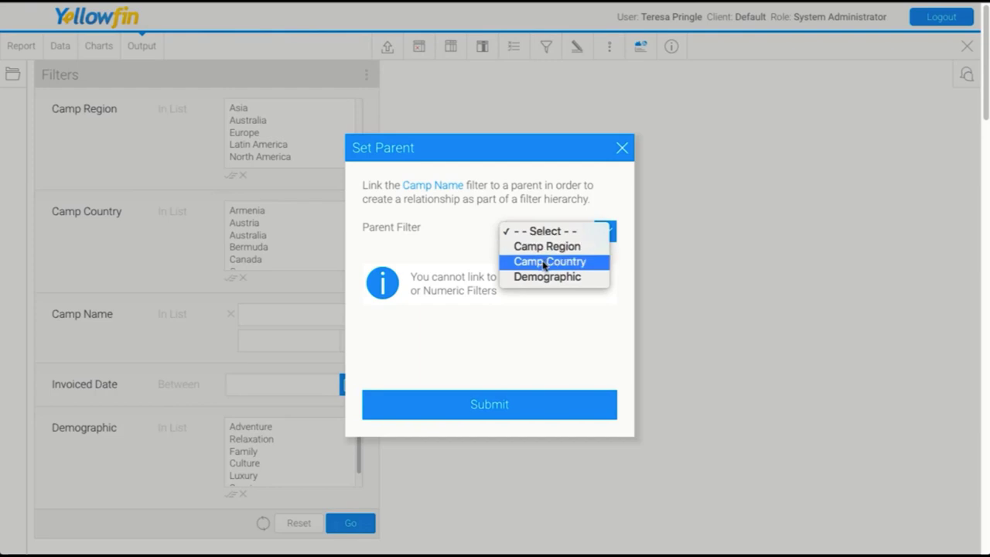
pyautogui.click(543, 262)
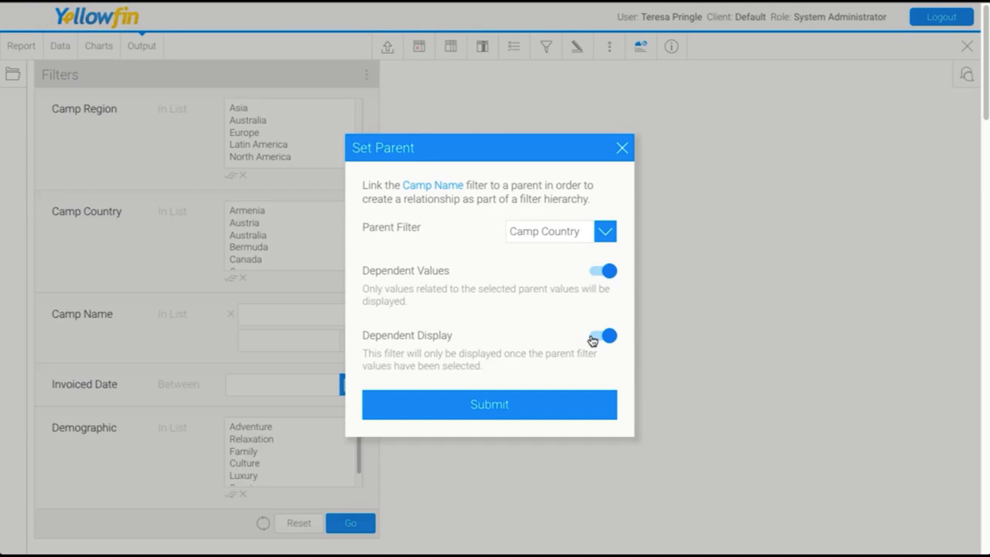
# Submit the Camp Name link, then try regions Asia, Europe and Latin America in Camp Region.
pyautogui.click(480, 410)
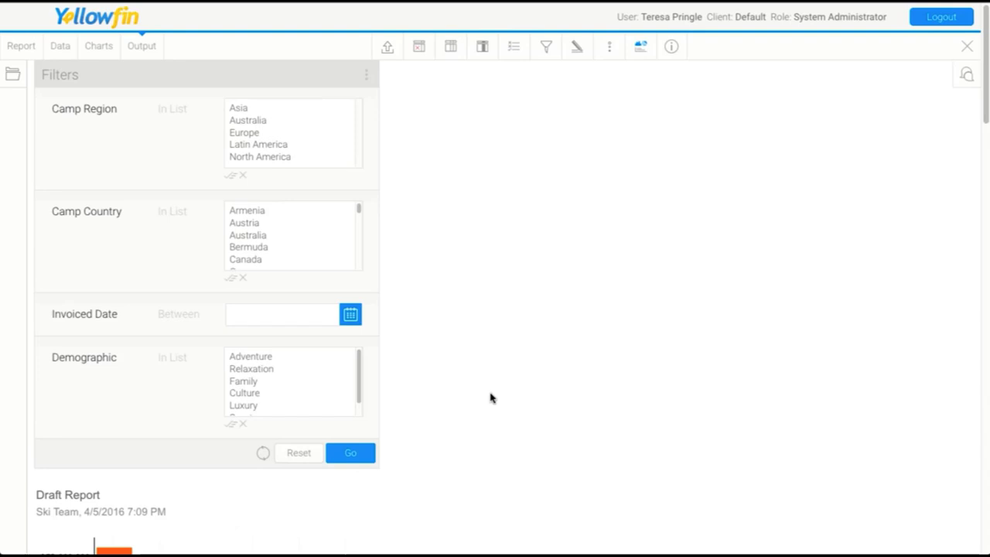
pyautogui.click(247, 111)
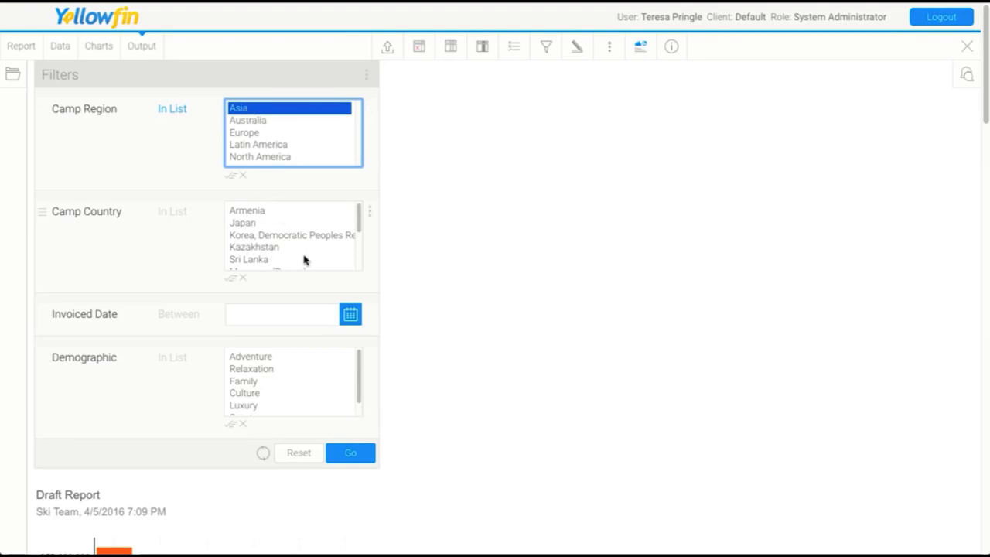
pyautogui.moveTo(358, 215)
pyautogui.mouseDown()
pyautogui.moveTo(361, 250)
pyautogui.moveTo(365, 199)
pyautogui.mouseUp()
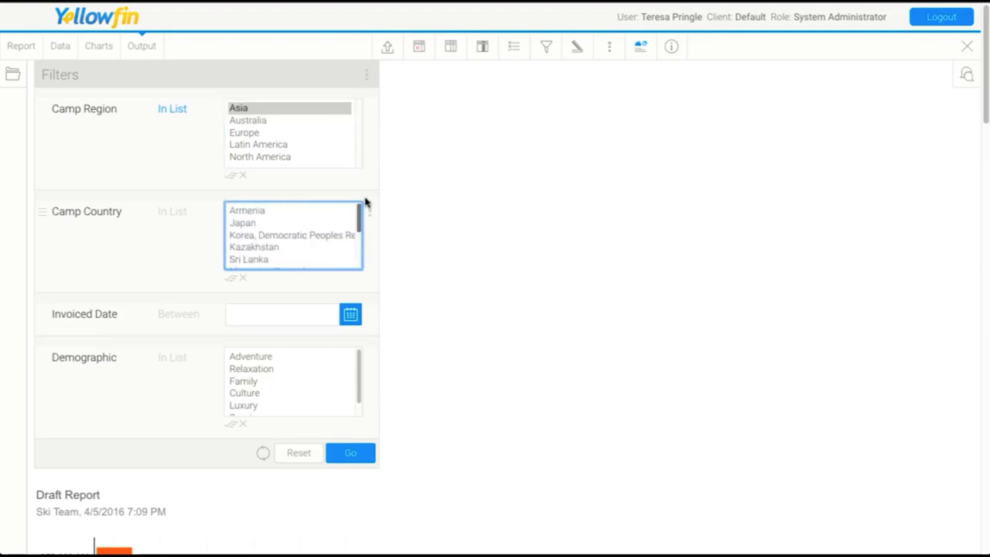
pyautogui.click(246, 133)
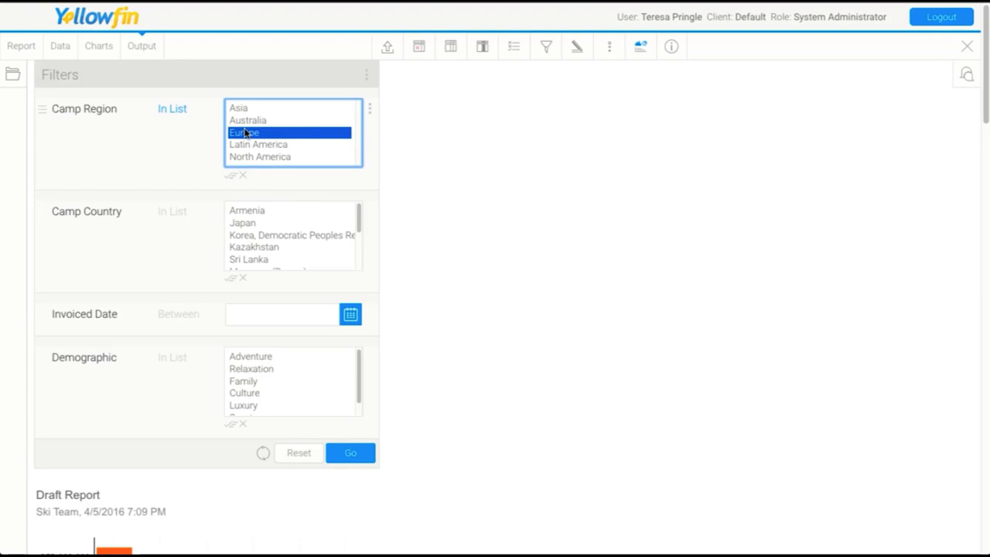
pyautogui.moveTo(361, 215); pyautogui.dragTo(364, 263)
pyautogui.click(278, 147)
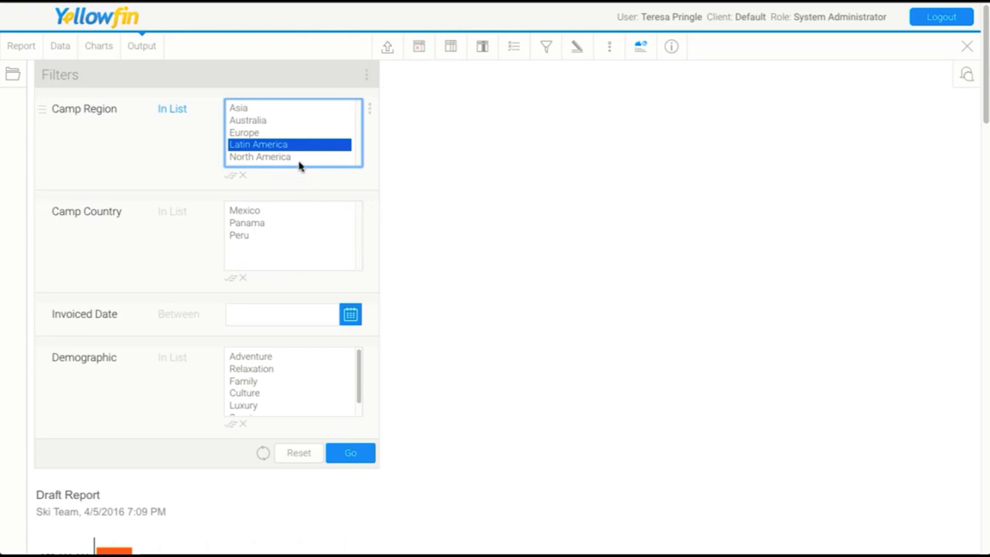
# Try countries Mexico, Panama and Peru, ending with all three selected to show their camps.
pyautogui.click(261, 212)
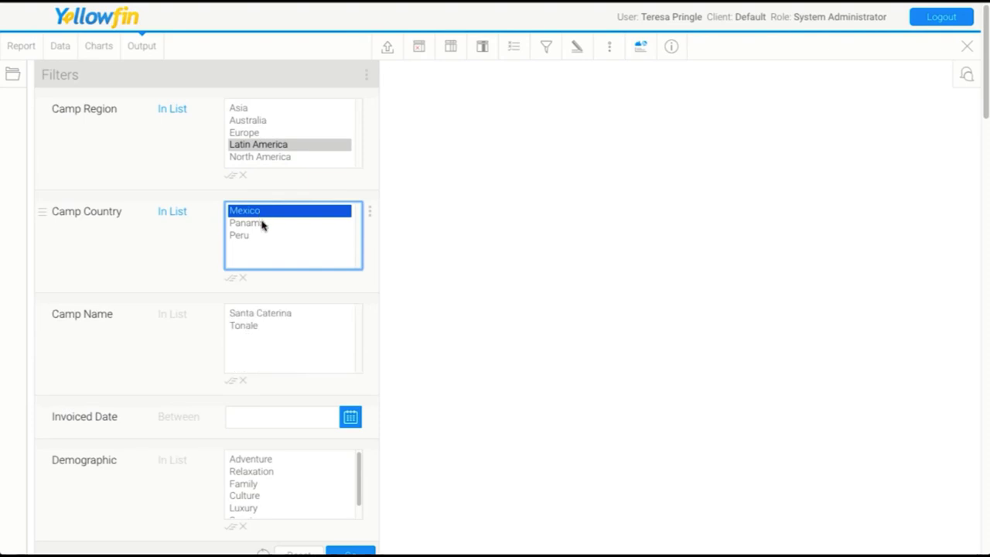
pyautogui.click(262, 224)
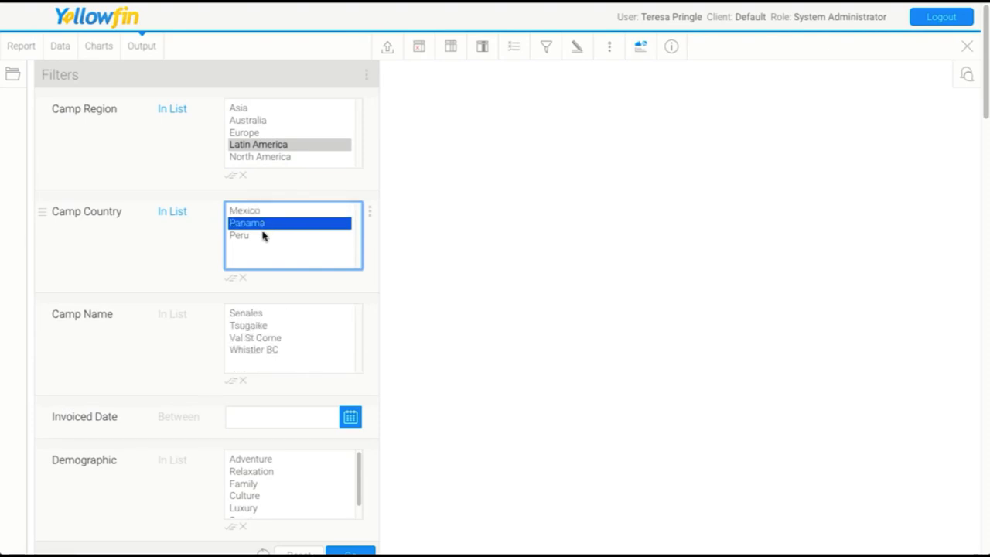
pyautogui.click(262, 236)
pyautogui.click(264, 224)
pyautogui.click(263, 211)
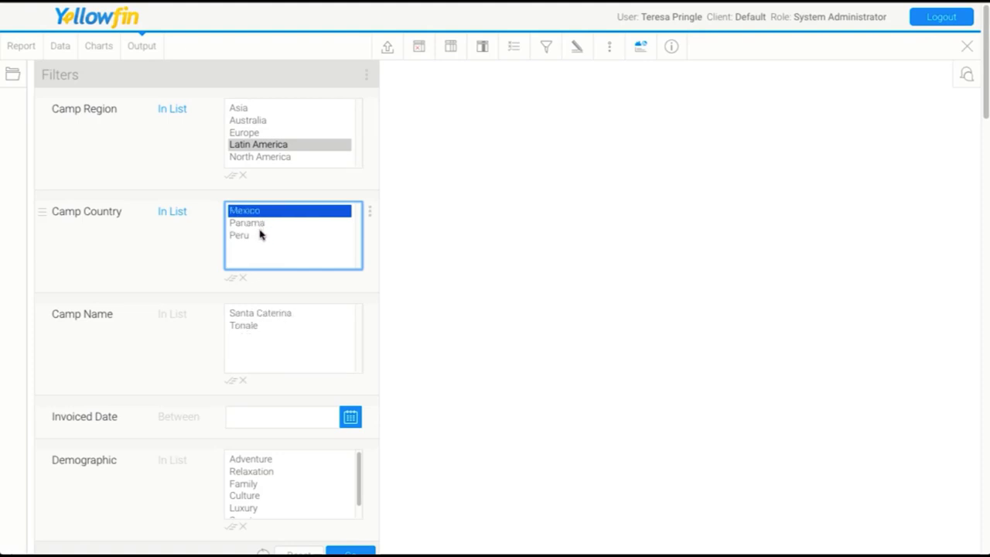
pyautogui.keyDown('shift'); pyautogui.click(260, 235); pyautogui.keyUp('shift')
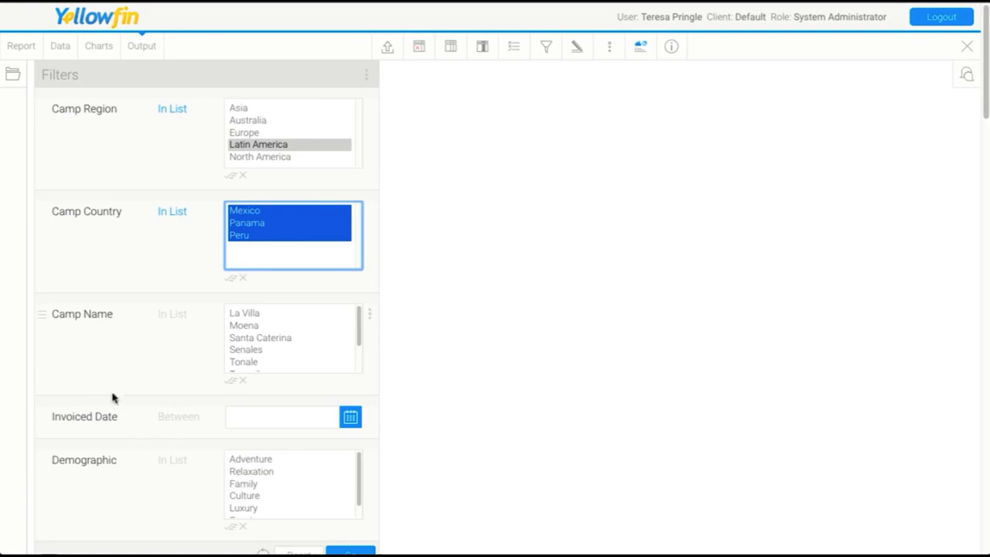
# Change the Invoiced Date filter's entry style to Drop Down.
pyautogui.click(370, 418)
pyautogui.moveTo(382, 457)
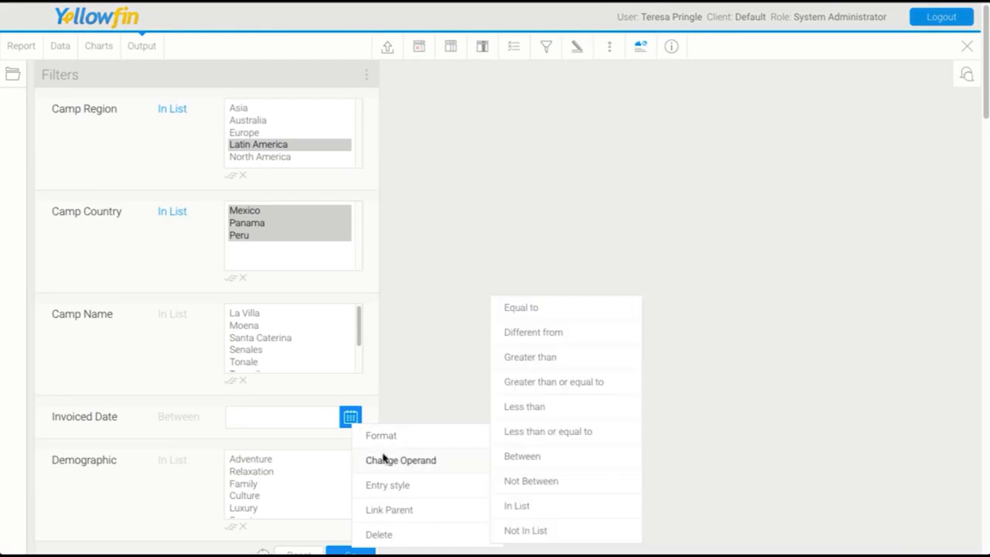
pyautogui.moveTo(387, 487)
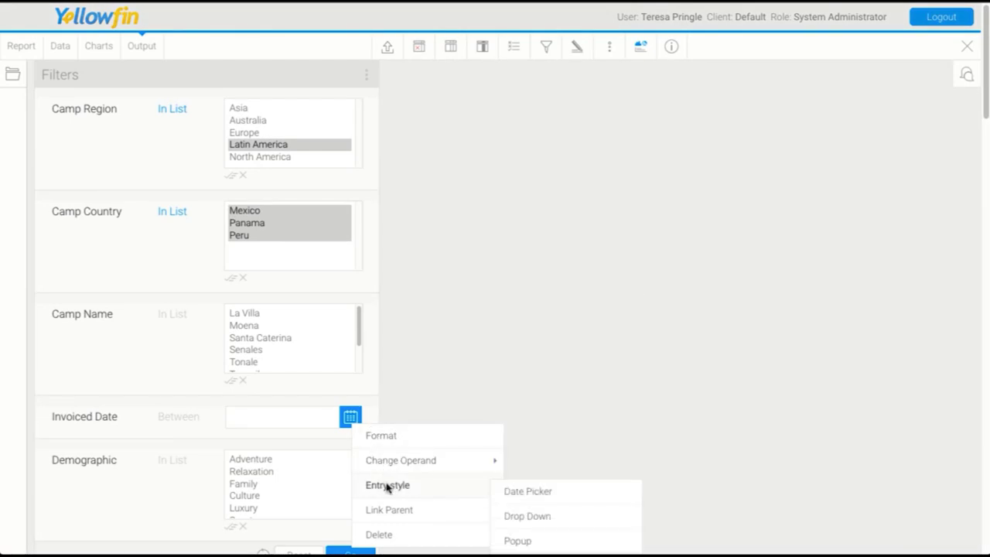
pyautogui.scroll(-1, 393, 485)
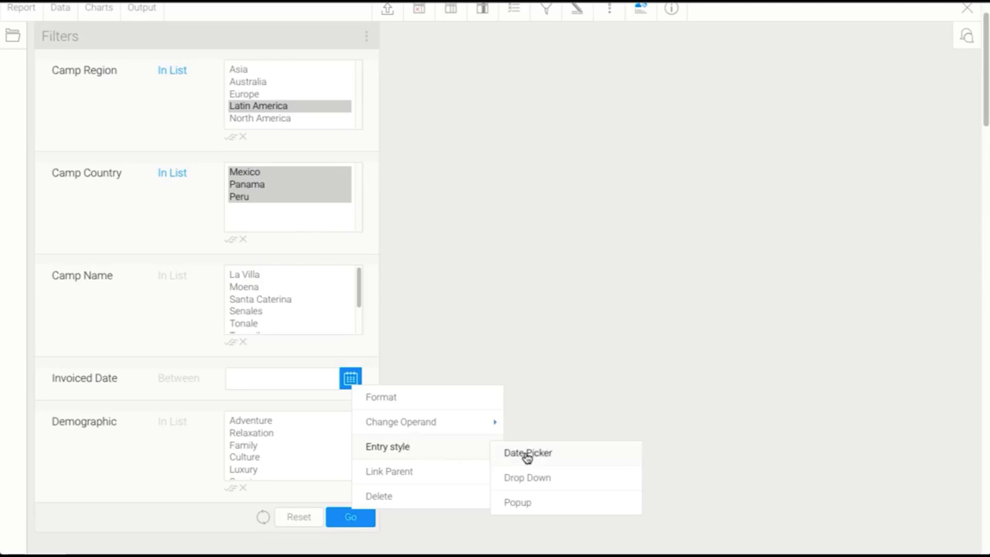
pyautogui.click(526, 480)
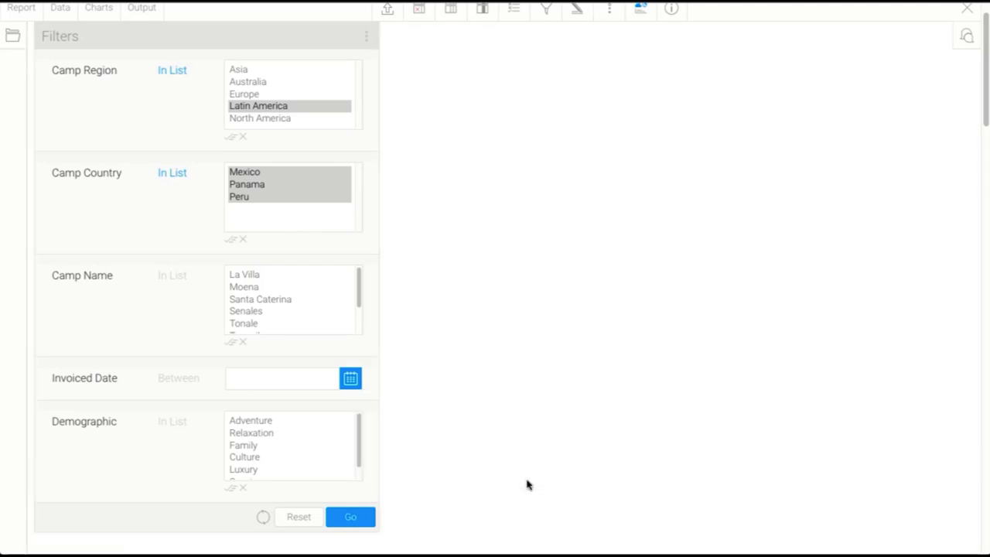
# Check the start and end date lists, leaving both at Omit, then open Invoiced Date's Format settings.
pyautogui.click(352, 378)
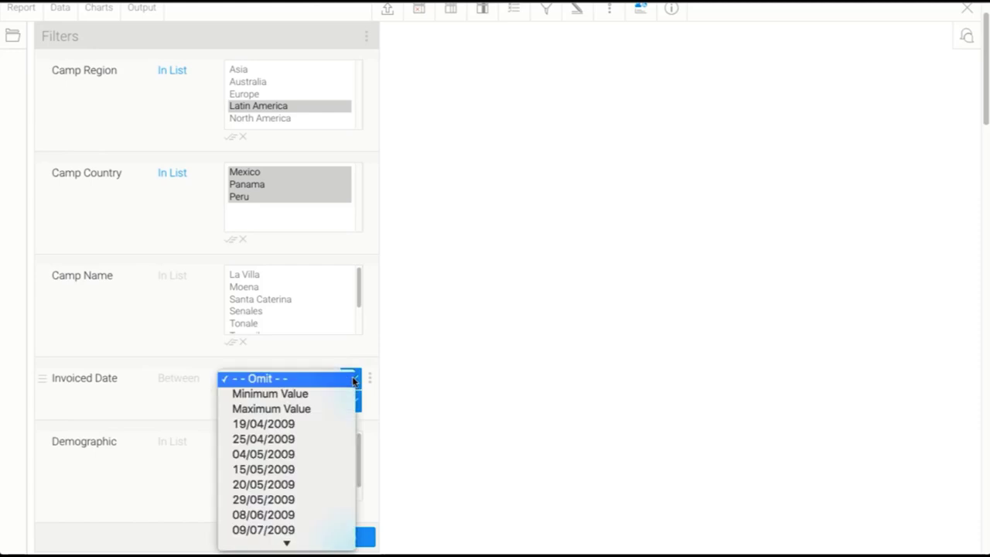
pyautogui.click(352, 378)
pyautogui.click(352, 402)
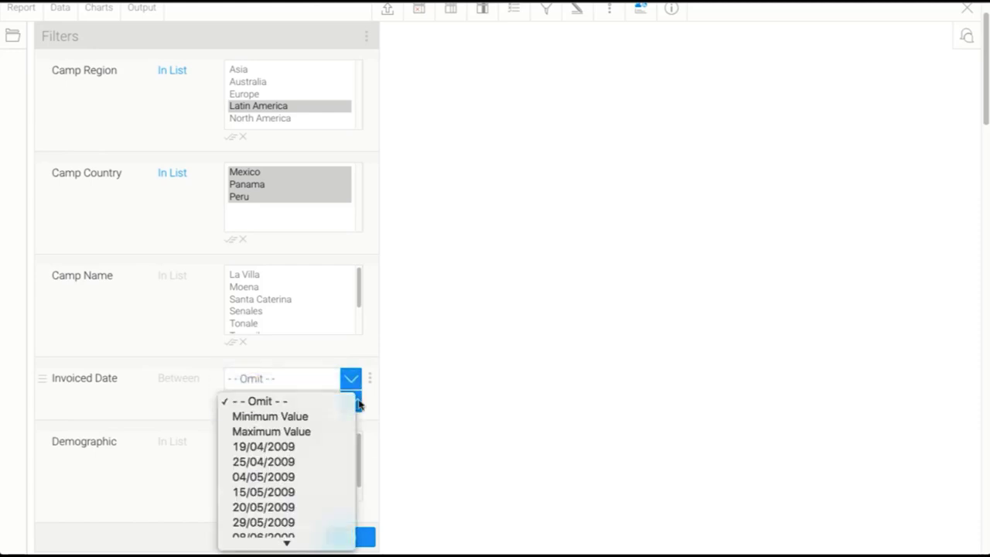
pyautogui.click(353, 402)
pyautogui.click(371, 382)
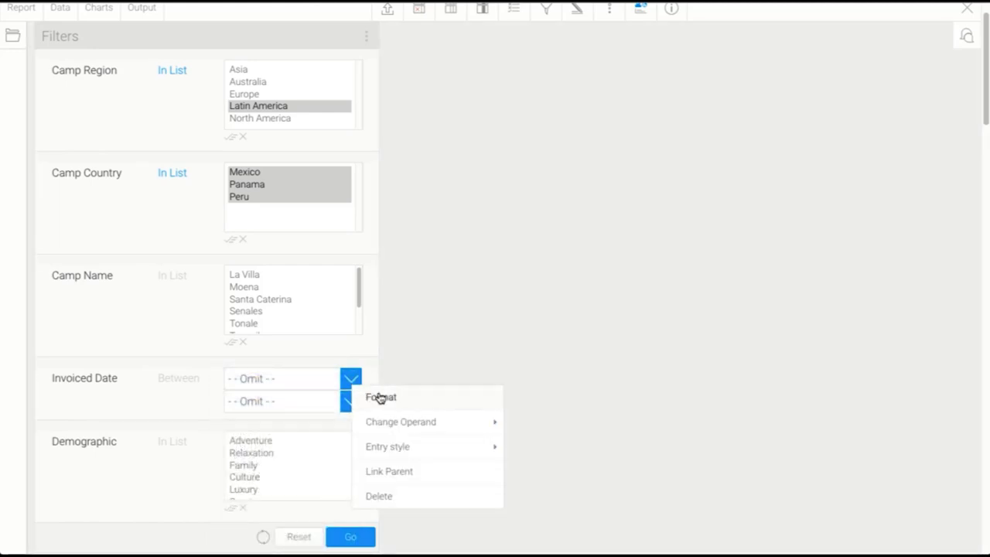
pyautogui.click(379, 397)
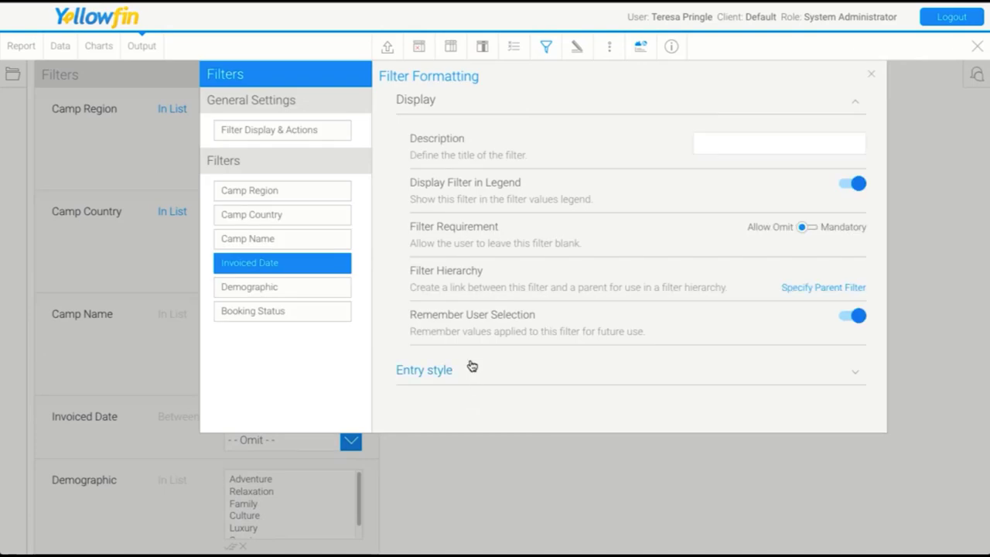
# Switch the Invoiced Date filter to Pre-defined Periods entry and check its period list, keeping Omit.
pyautogui.click(470, 370)
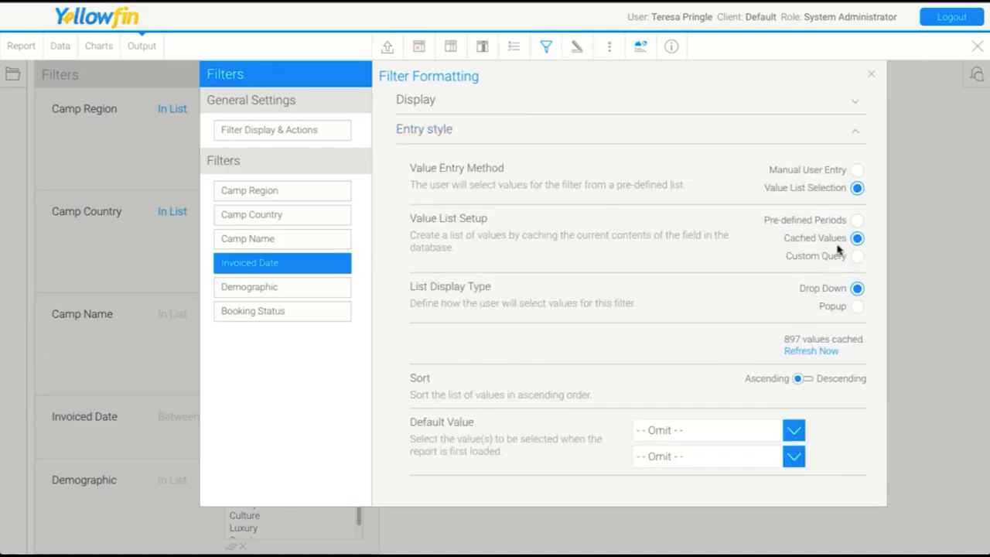
pyautogui.click(858, 222)
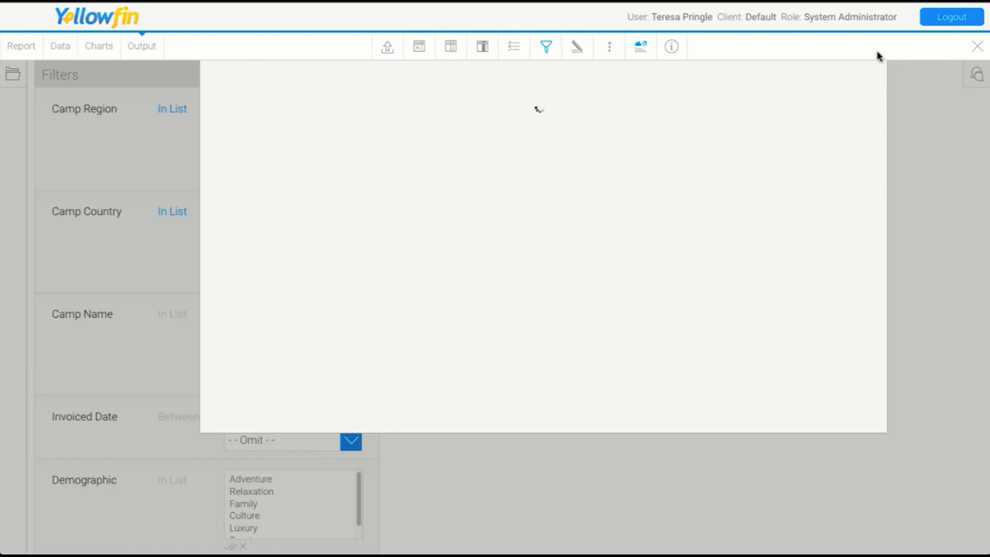
pyautogui.click(867, 76)
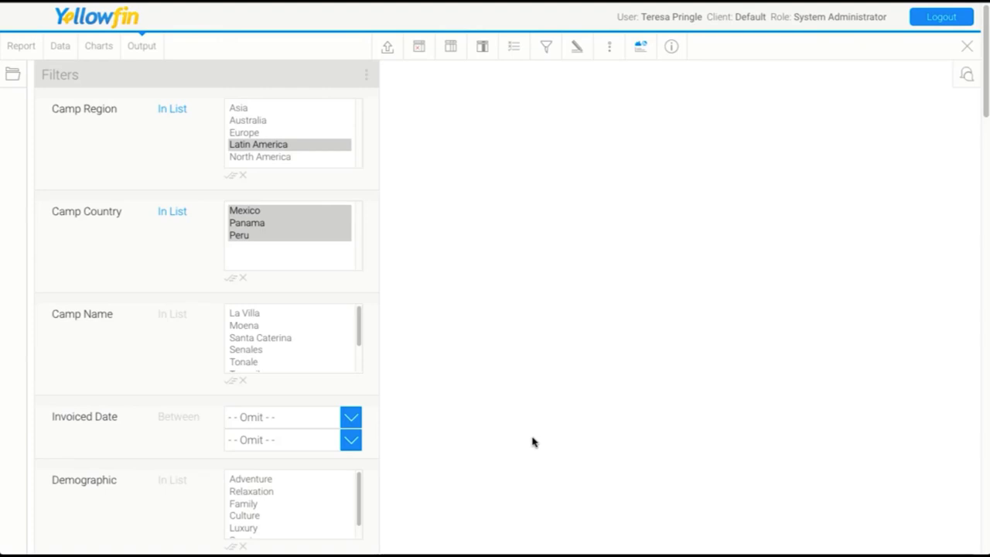
pyautogui.click(349, 418)
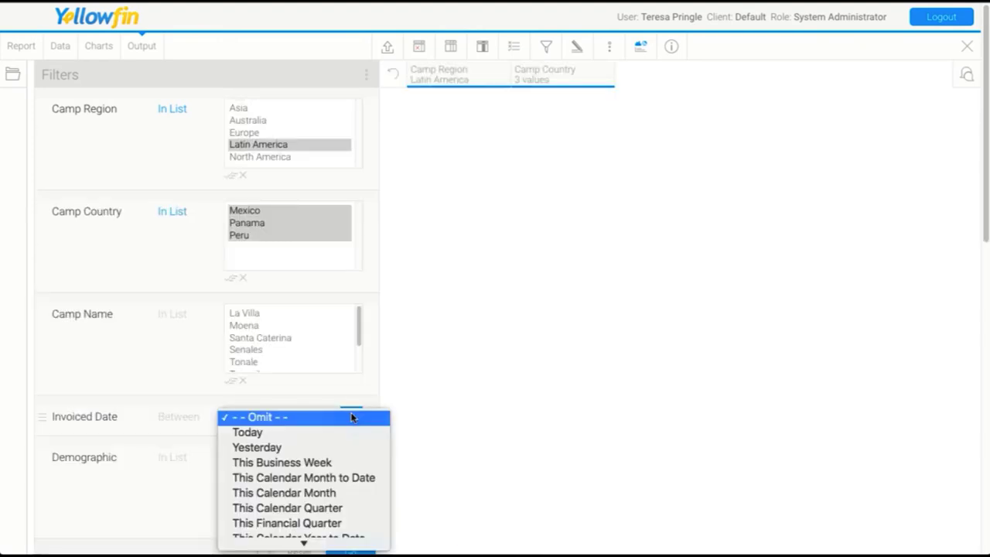
pyautogui.scroll(-5, 333, 496)
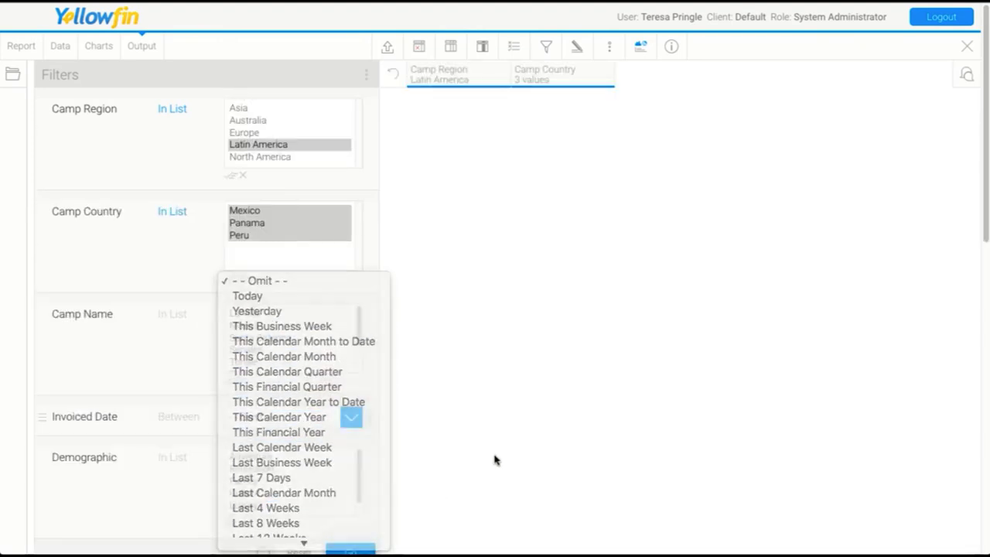
pyautogui.click(514, 464)
pyautogui.scroll(-2, 521, 464)
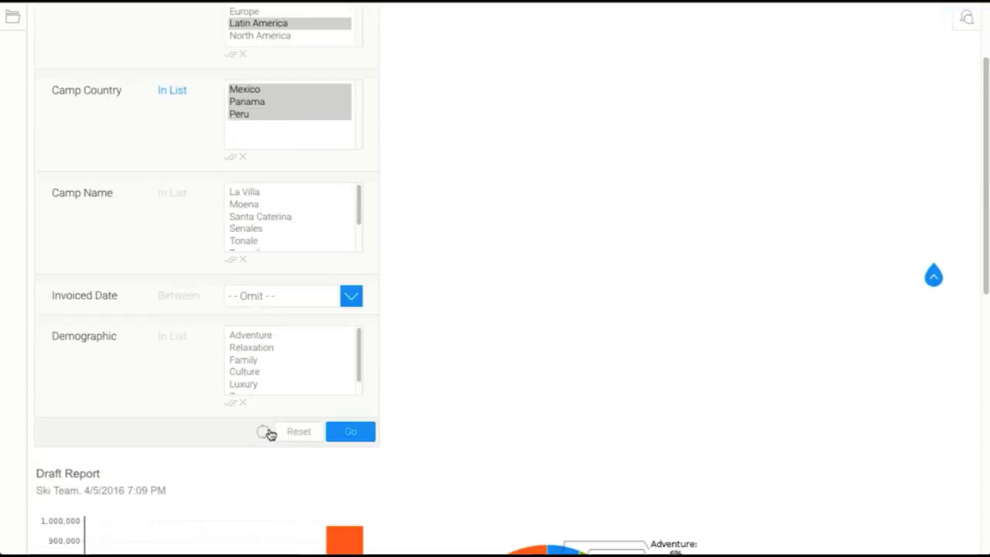
# Filter the report to Relaxation, Family and Culture demographics and hide the filters panel.
pyautogui.moveTo(266, 347); pyautogui.dragTo(268, 372)
pyautogui.click(348, 432)
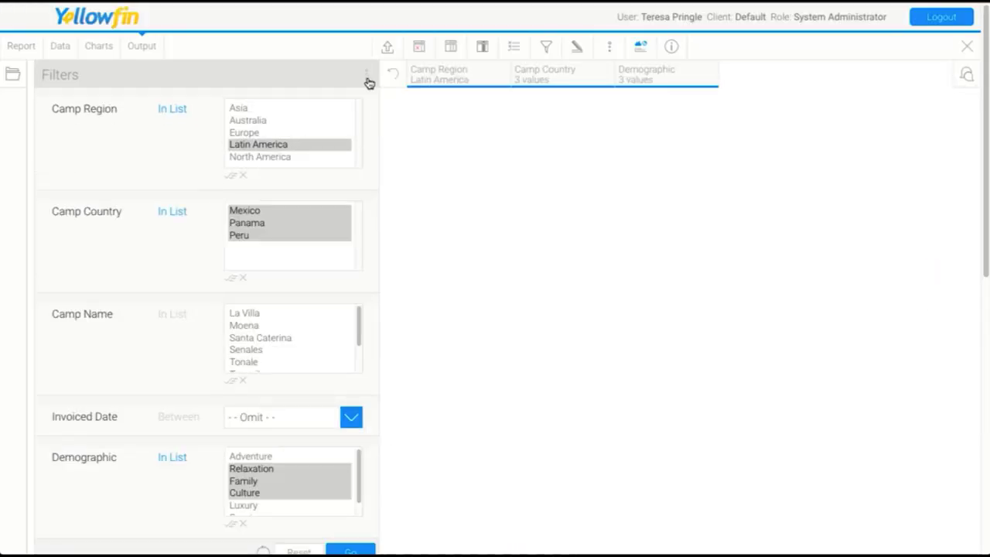
pyautogui.click(366, 78)
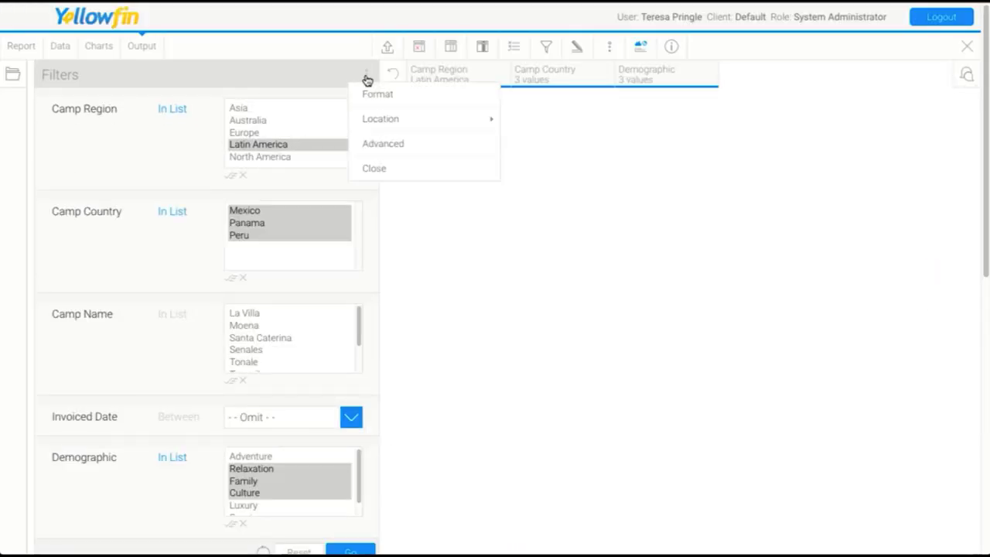
pyautogui.click(372, 167)
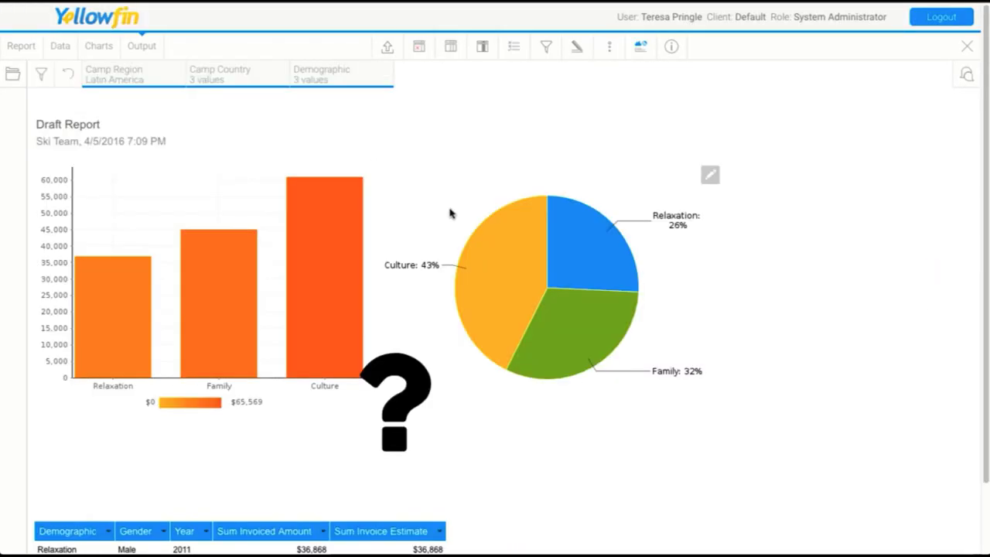
# Change the Demographic filter chip to Relaxation, Family and Luxury and apply it.
pyautogui.click(354, 74)
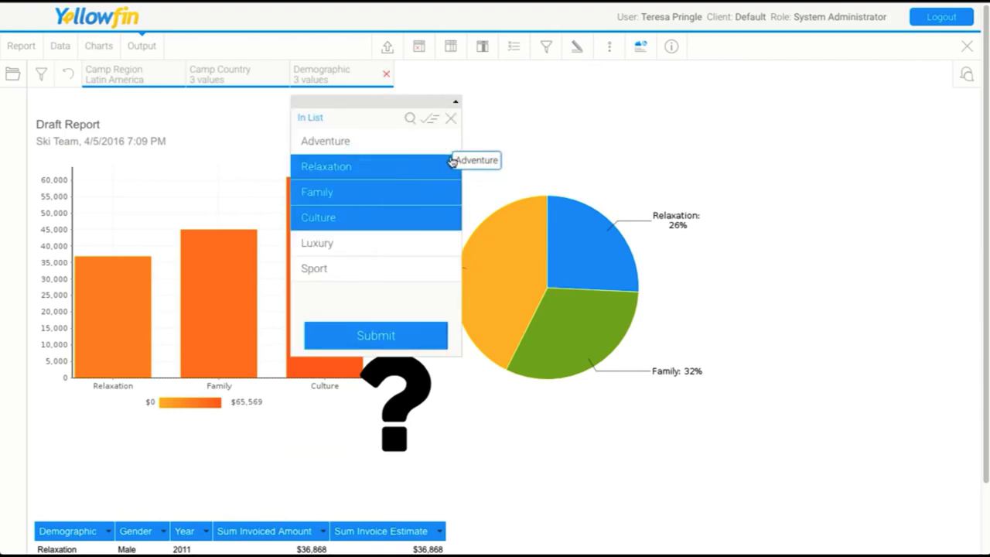
pyautogui.click(451, 121)
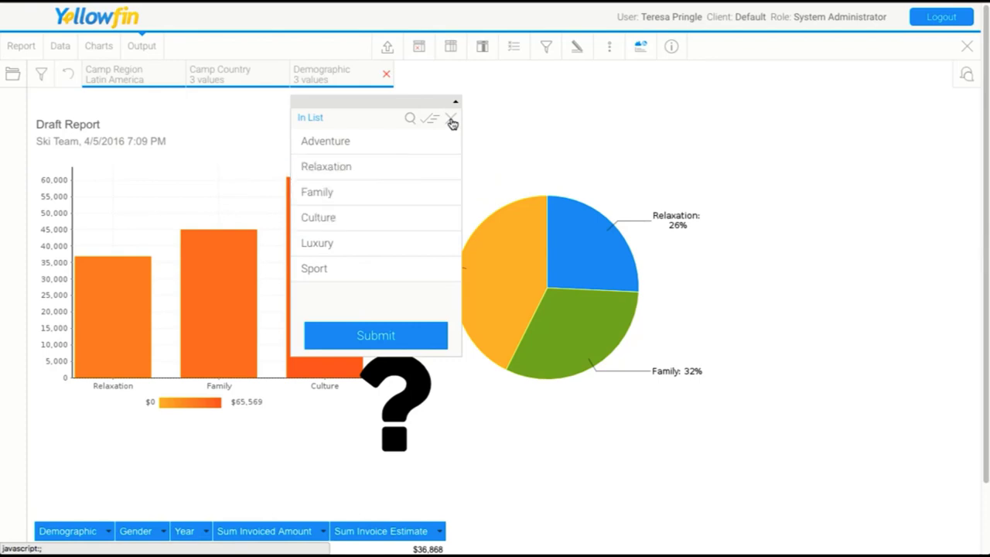
pyautogui.click(376, 167)
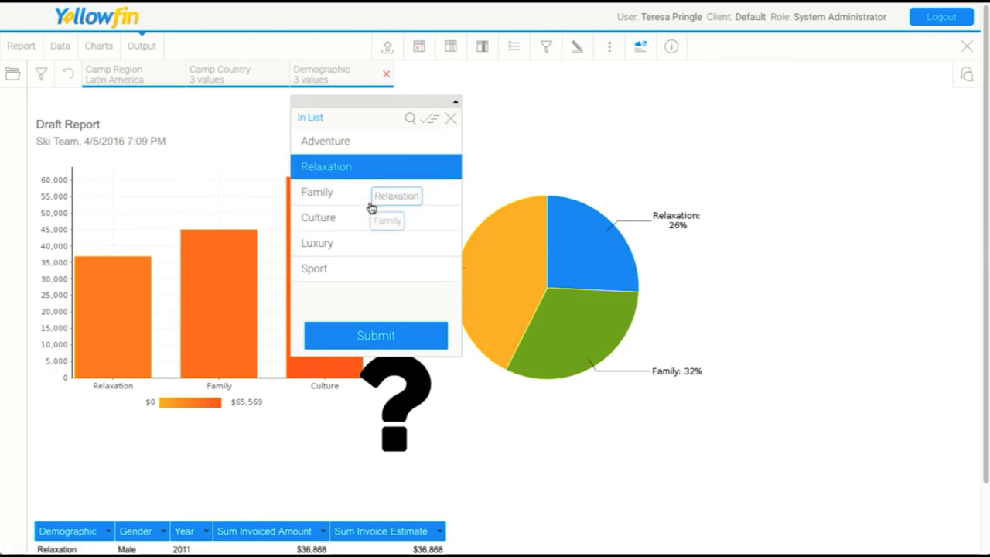
pyautogui.click(372, 192)
pyautogui.click(370, 243)
pyautogui.click(371, 335)
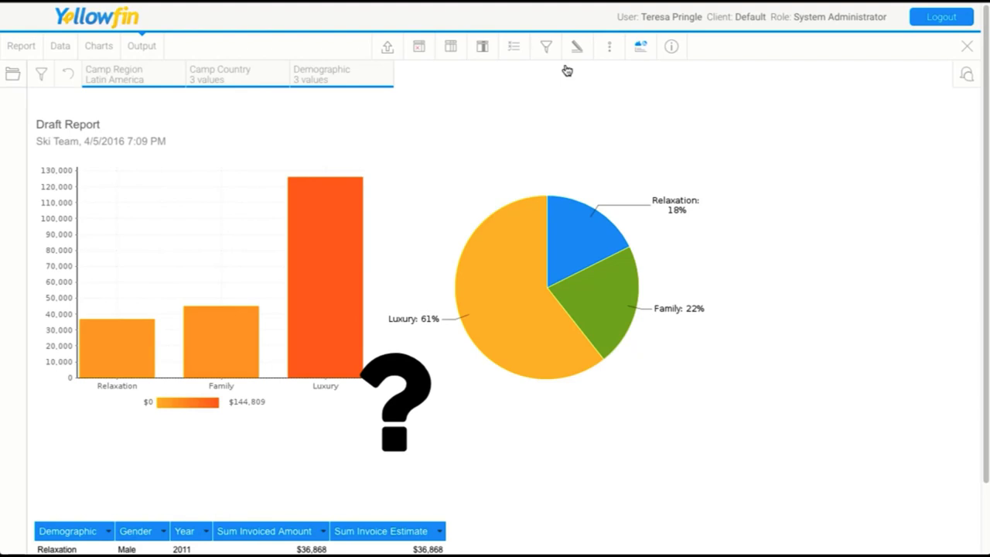
pyautogui.click(549, 47)
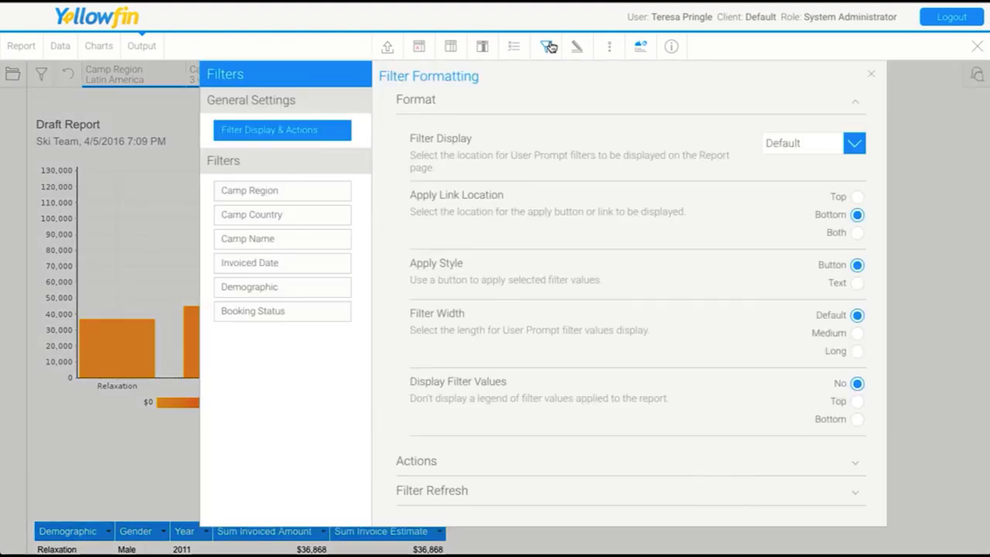
# Set the Demographic filter to display its values as image and text.
pyautogui.click(254, 296)
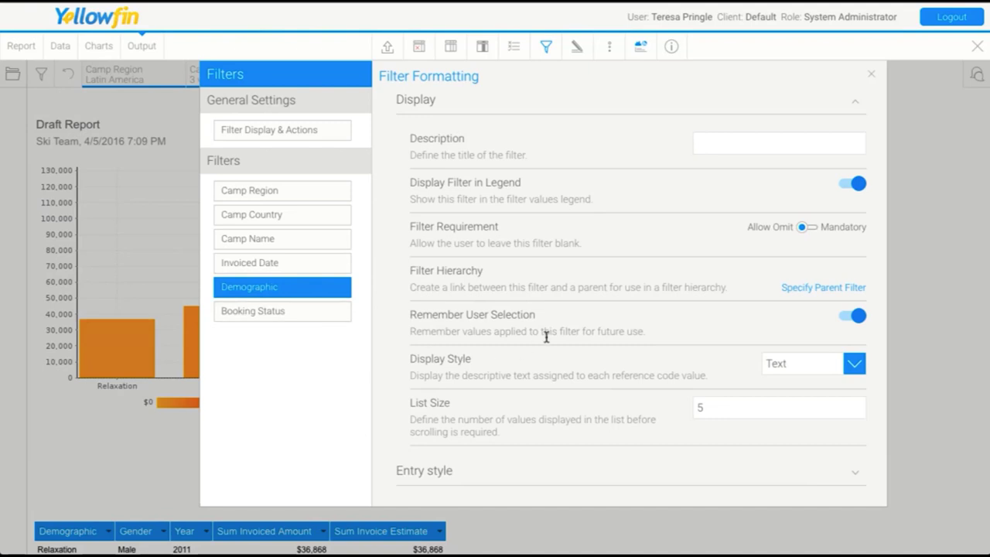
pyautogui.click(852, 362)
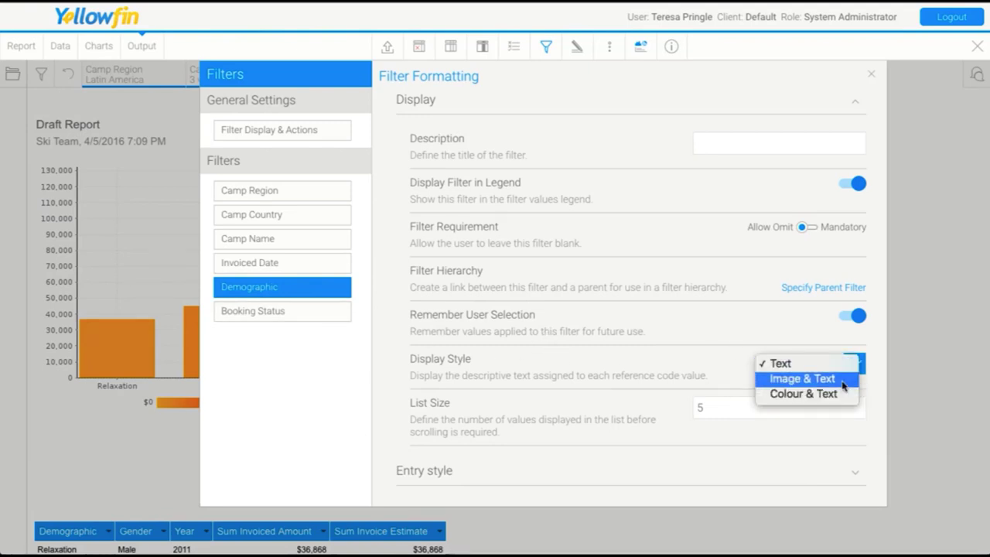
pyautogui.click(839, 378)
pyautogui.click(872, 75)
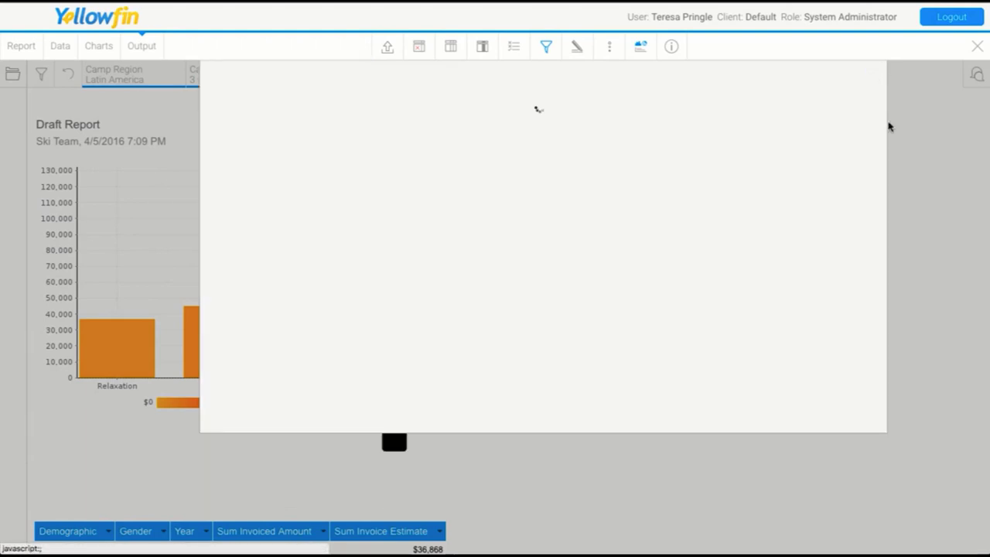
# Remove the Demographic filter chip, then select Luxury and Family in the filters panel and submit.
pyautogui.click(383, 75)
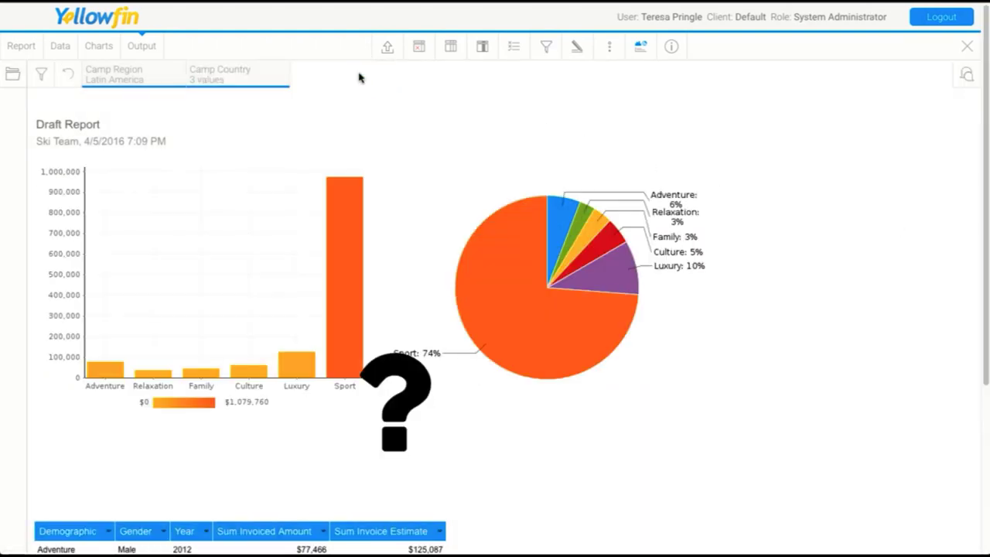
pyautogui.click(42, 76)
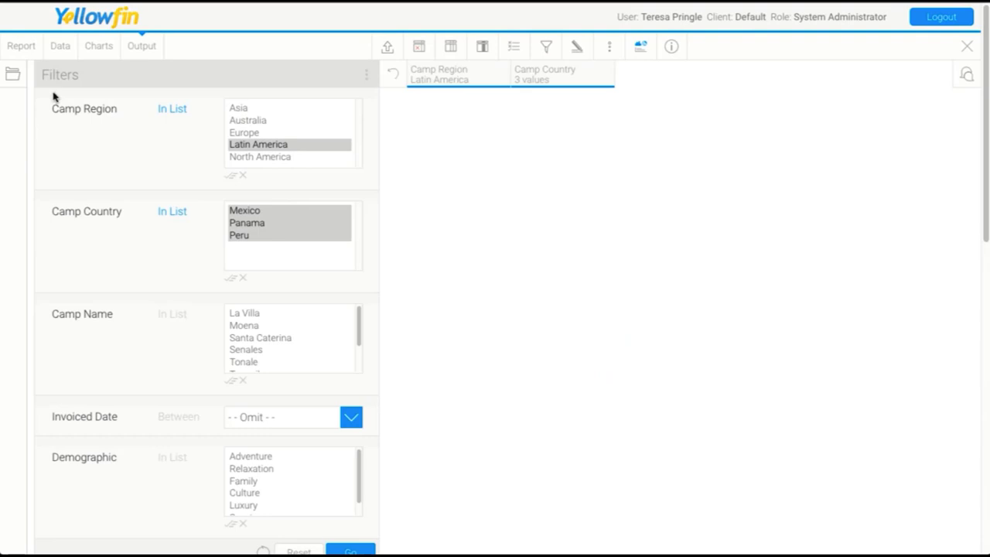
pyautogui.click(280, 469)
pyautogui.click(286, 505)
pyautogui.click(333, 549)
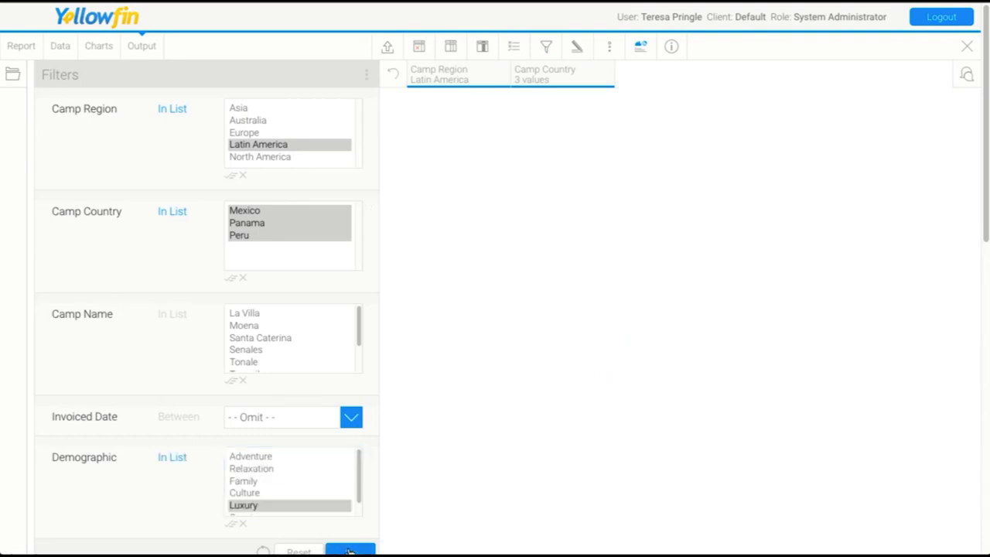
pyautogui.click(634, 70)
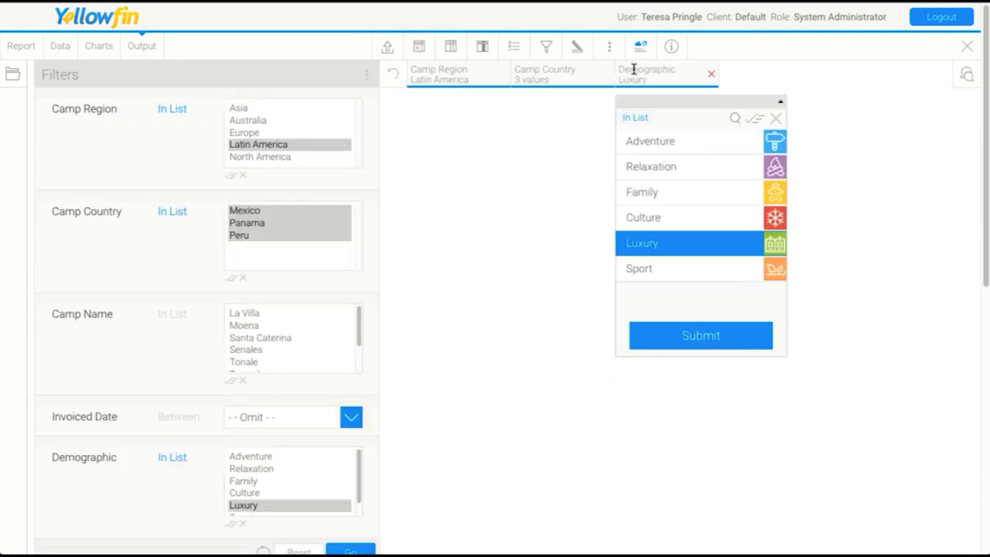
pyautogui.click(692, 193)
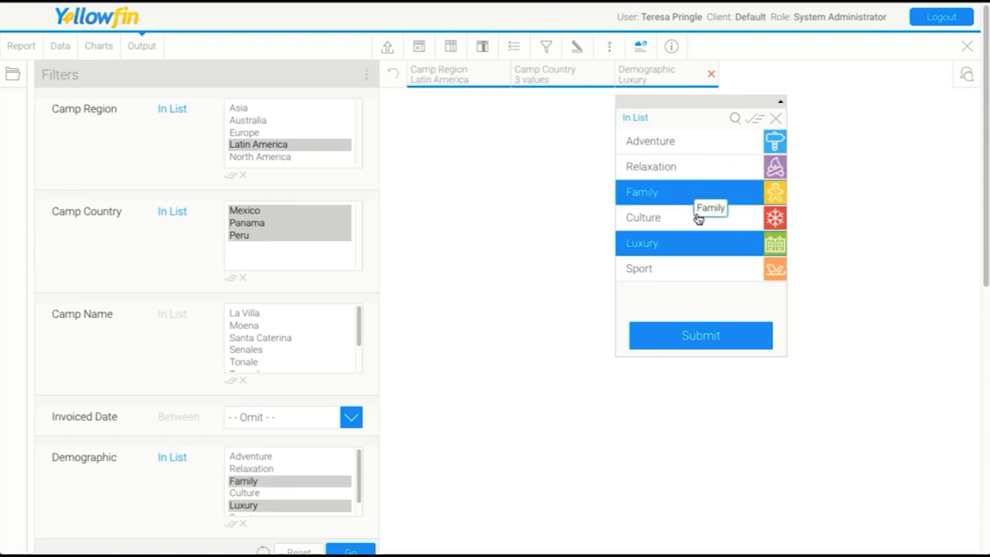
pyautogui.click(678, 341)
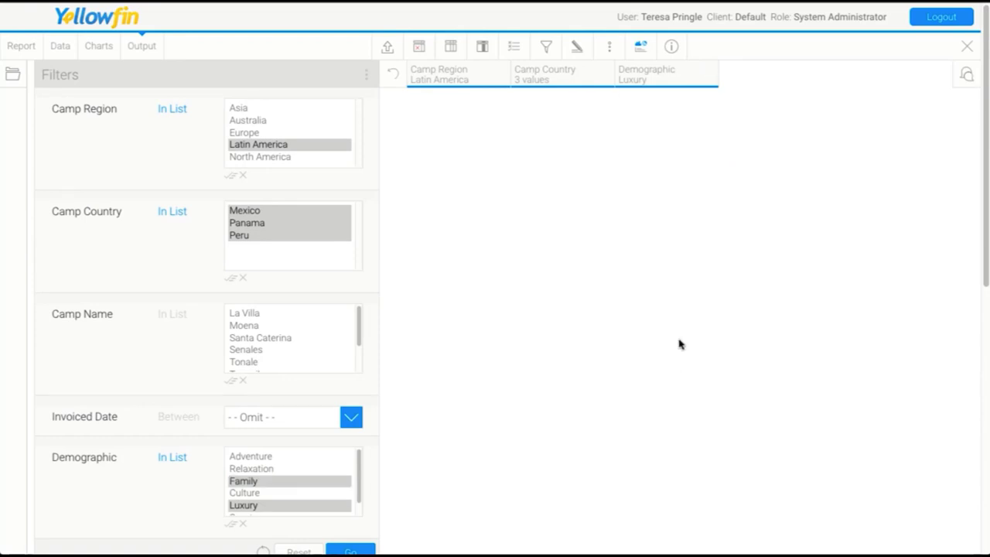
# Close the filters panel and recheck the Demographic value list without changes.
pyautogui.click(366, 77)
pyautogui.moveTo(381, 124)
pyautogui.click(374, 168)
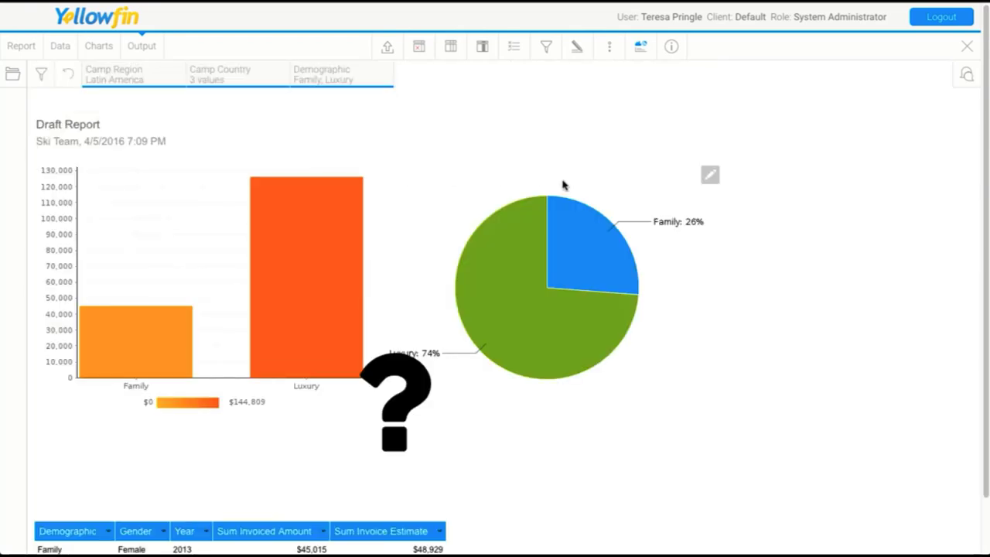
pyautogui.click(312, 72)
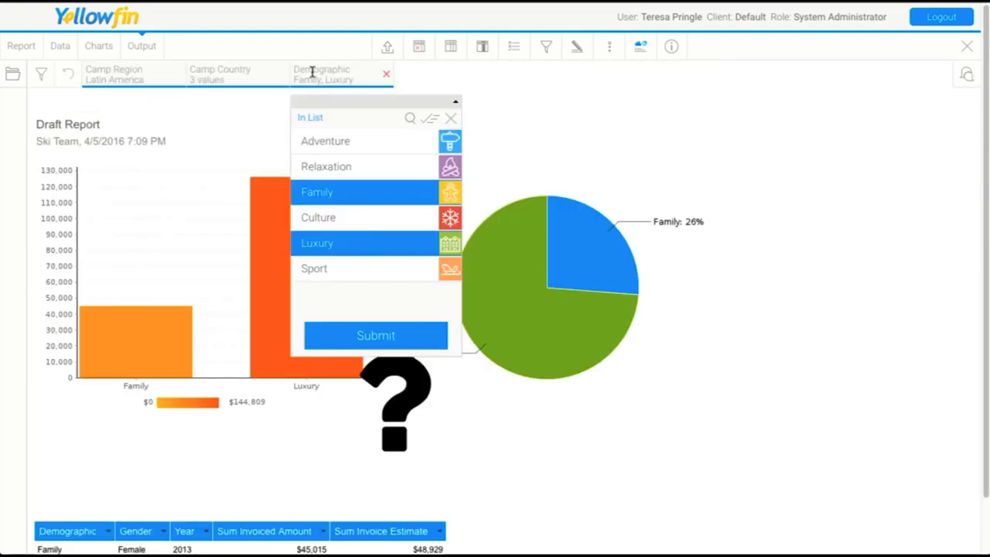
pyautogui.click(377, 332)
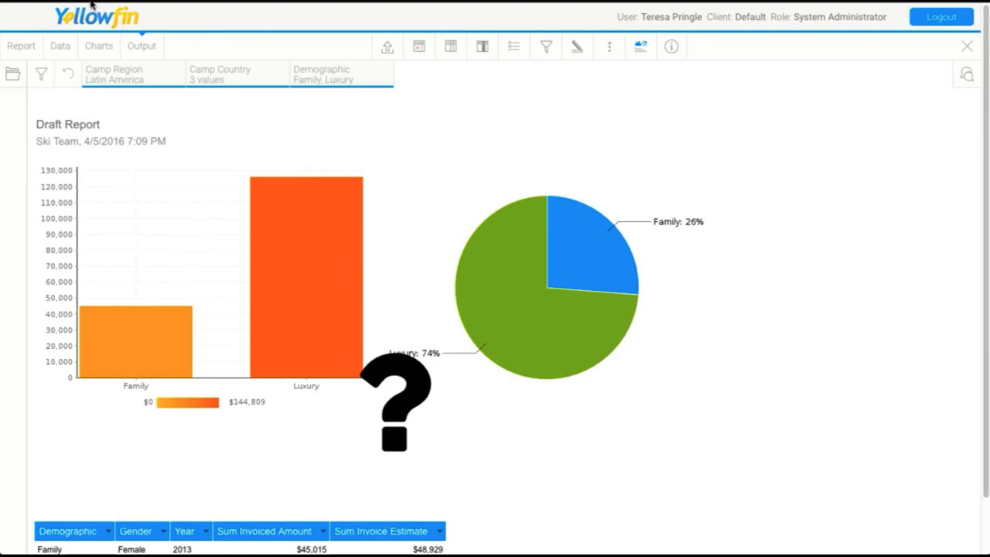
# Delete the Draft Report.
pyautogui.click(21, 45)
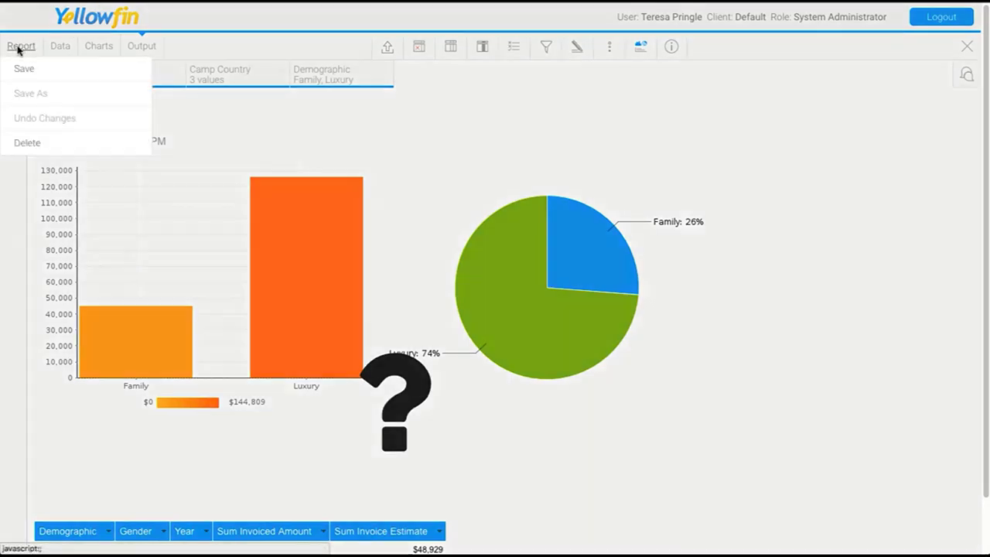
pyautogui.click(66, 139)
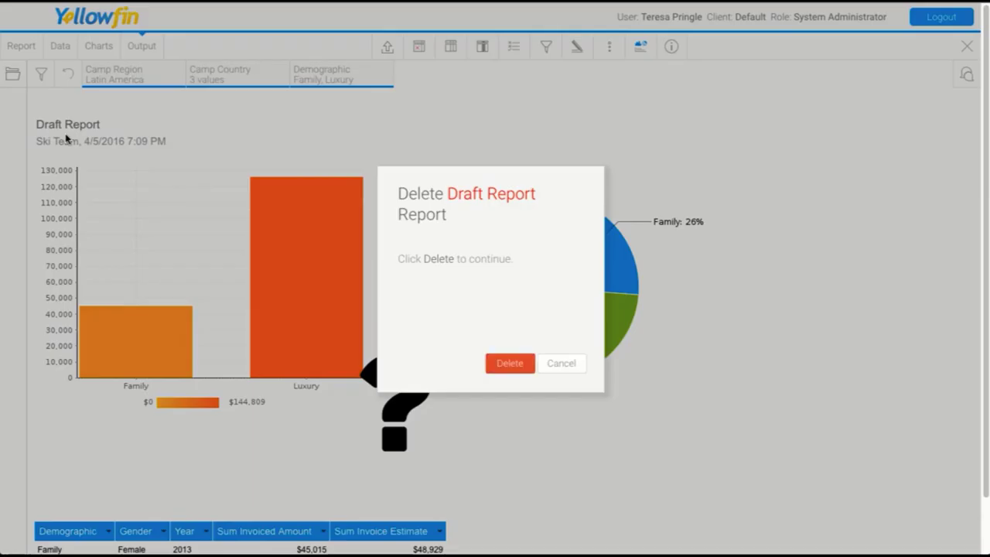
pyautogui.click(523, 369)
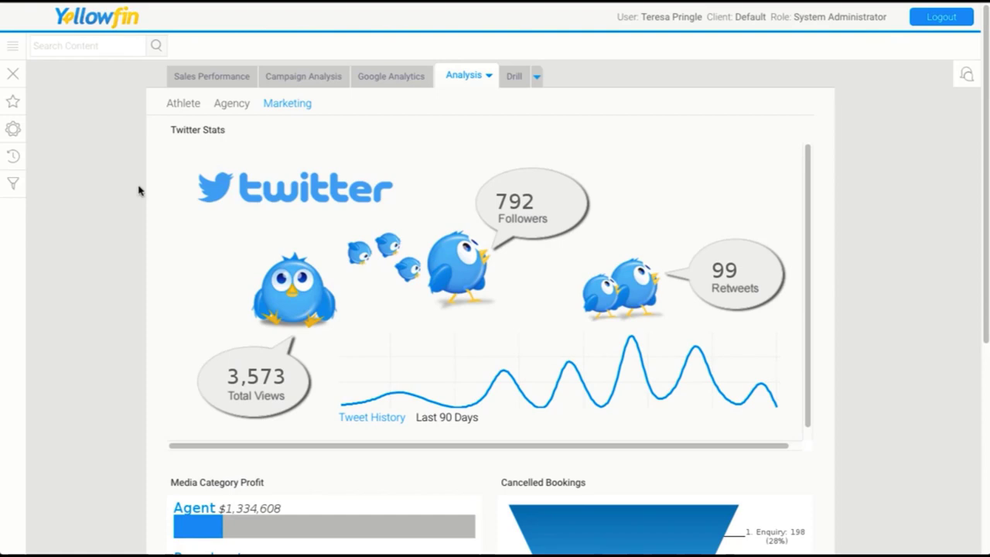
# Create a new report from the main navigation menu.
pyautogui.click(19, 51)
pyautogui.click(26, 115)
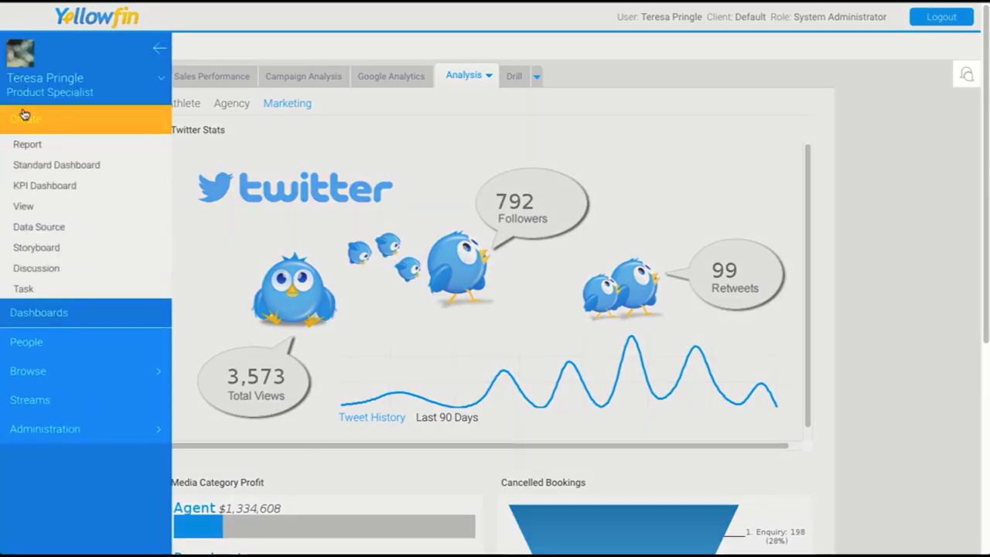
pyautogui.click(26, 144)
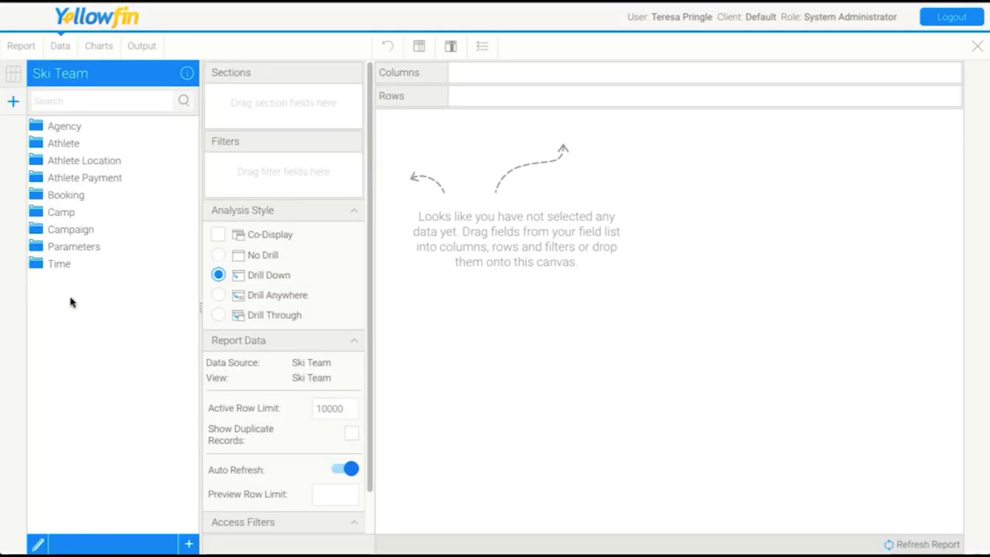
# Add Invoiced Date and Invoiced Amount as columns, and Invoiced Date twice as filters.
pyautogui.click(49, 267)
pyautogui.moveTo(70, 336); pyautogui.dragTo(503, 232)
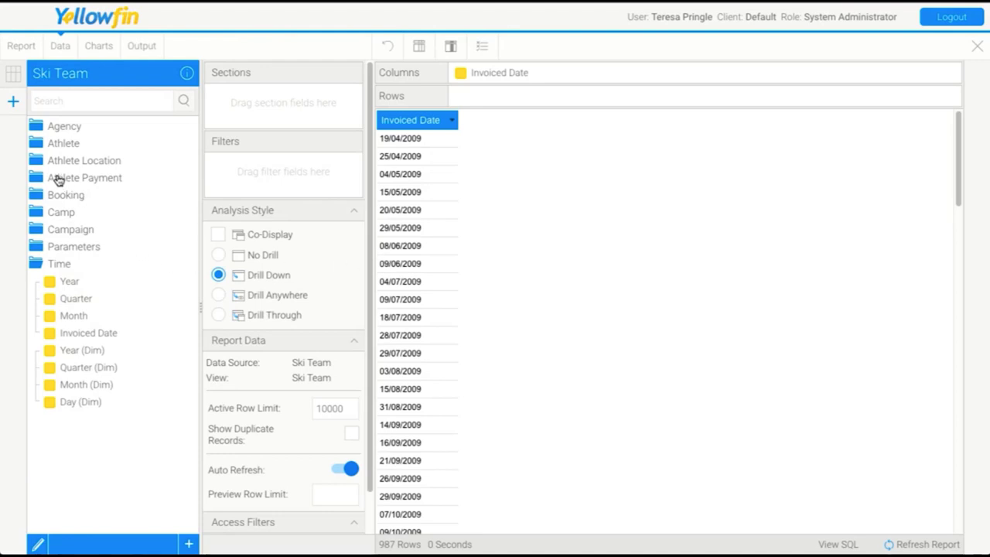
pyautogui.click(81, 177)
pyautogui.moveTo(85, 196); pyautogui.dragTo(645, 207)
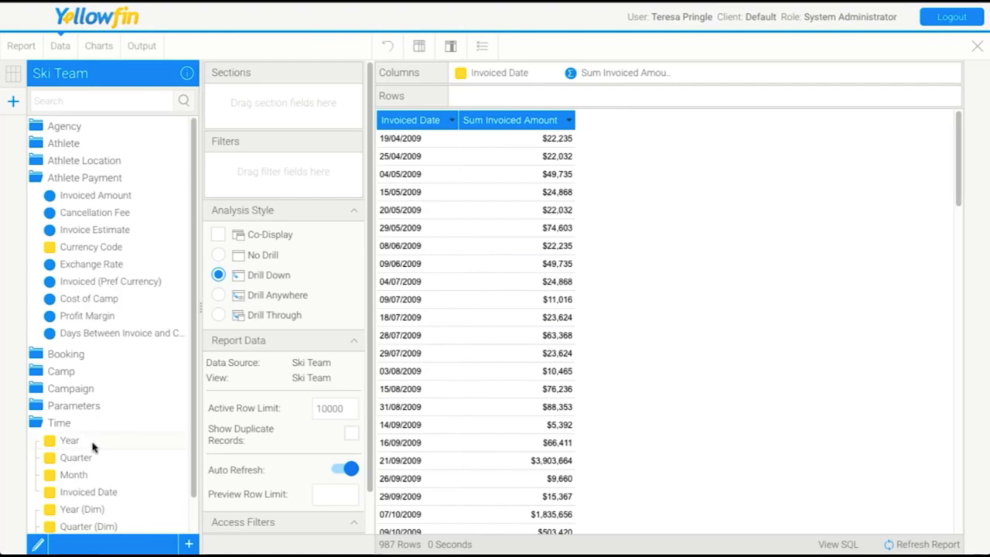
pyautogui.moveTo(95, 495); pyautogui.dragTo(296, 170)
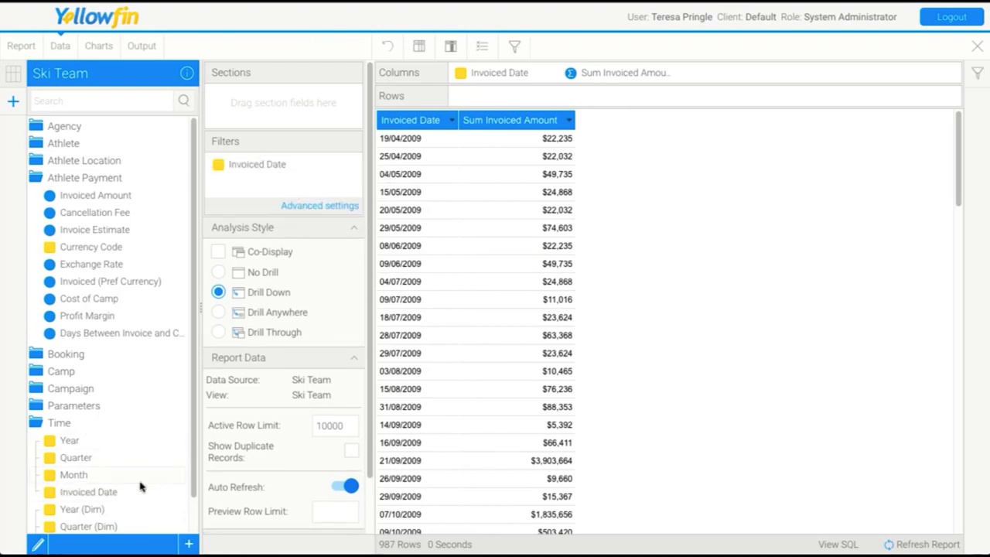
pyautogui.moveTo(104, 493); pyautogui.dragTo(314, 192)
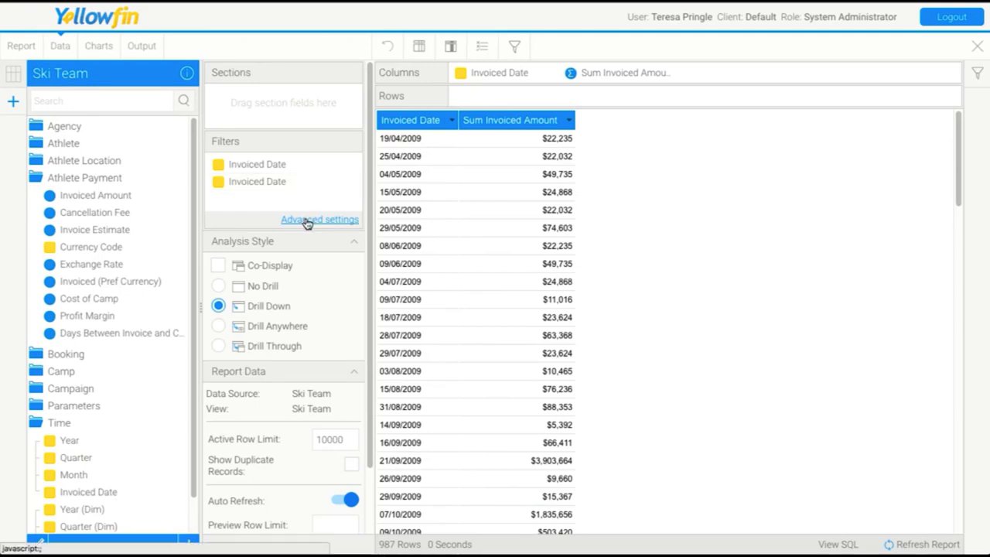
# Set the second Invoiced Date filter's operator to Link to Filter.
pyautogui.click(307, 222)
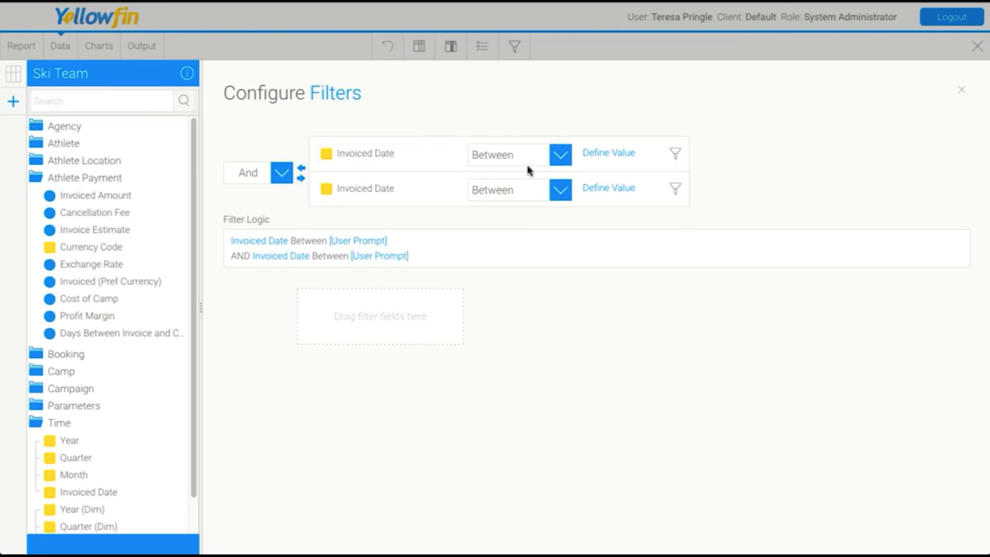
pyautogui.click(562, 192)
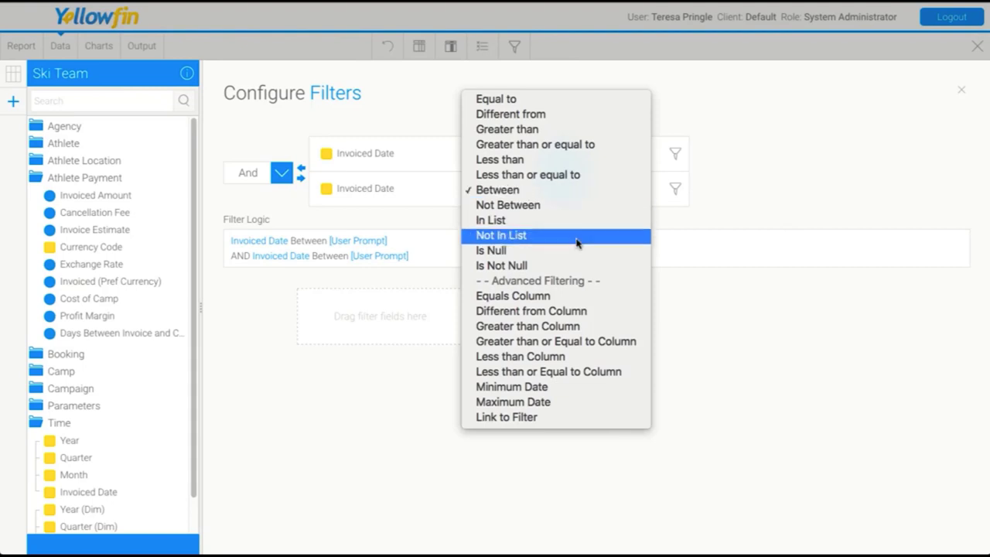
pyautogui.click(539, 417)
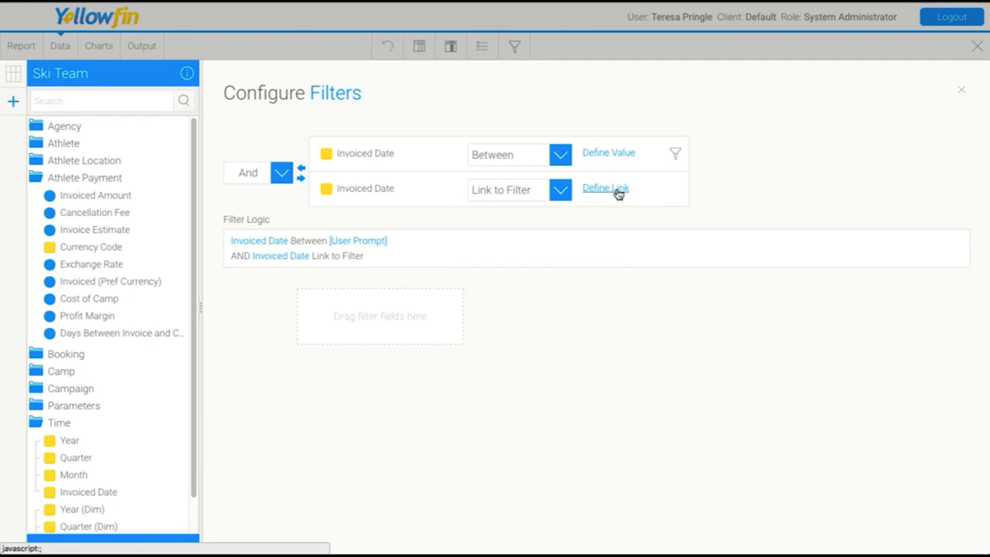
# Link it to the first Invoiced Date filter with Same Operator and a -1 Years offset.
pyautogui.click(615, 193)
pyautogui.moveTo(536, 121); pyautogui.dragTo(812, 81)
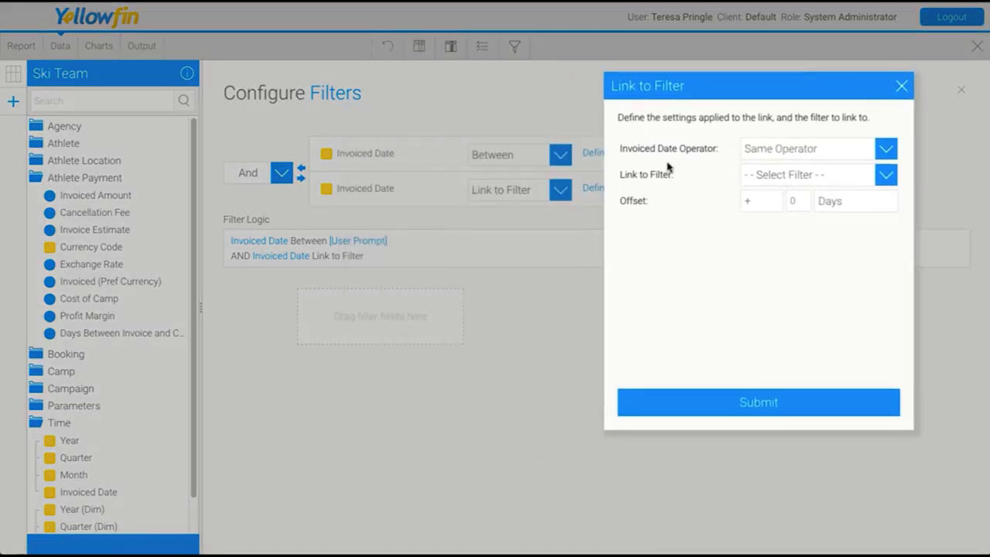
pyautogui.click(781, 150)
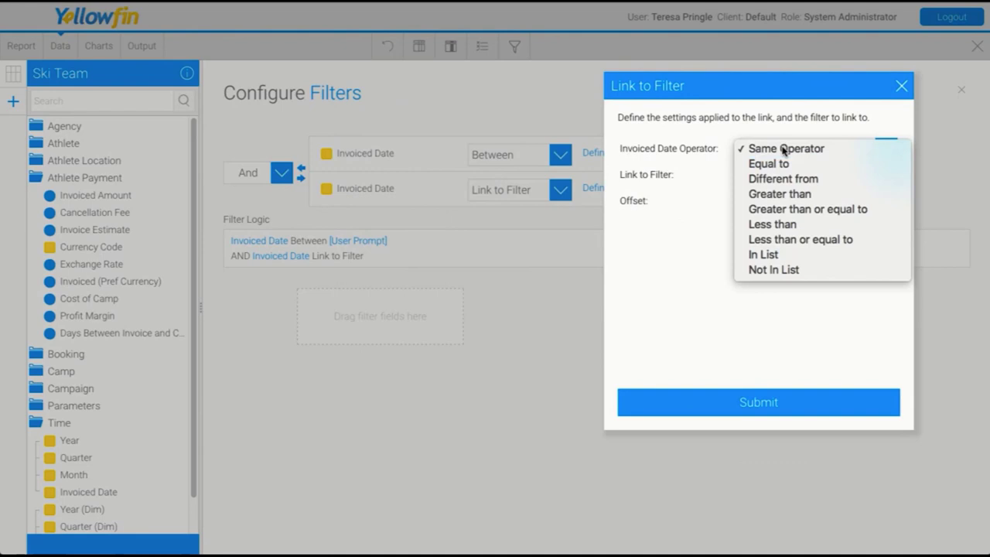
pyautogui.click(782, 150)
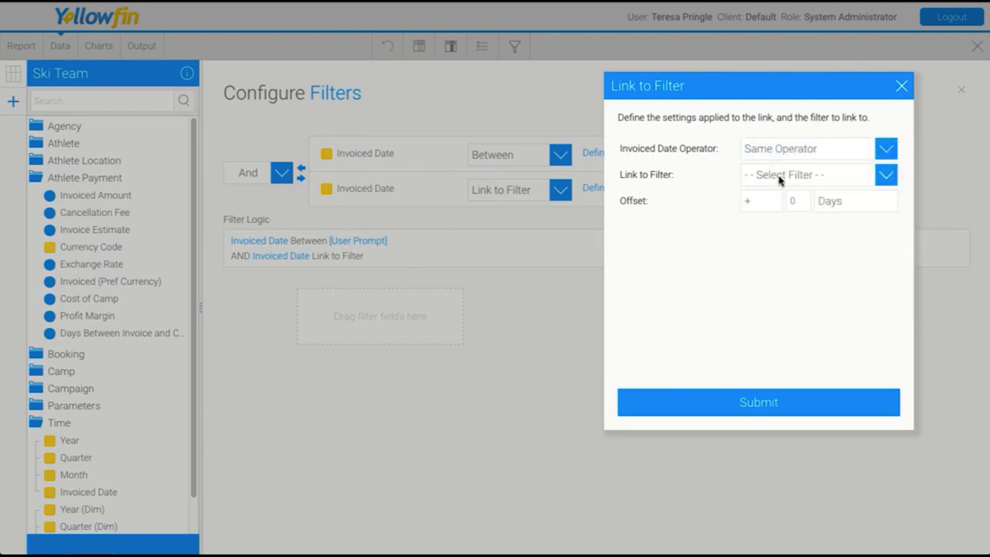
pyautogui.click(780, 179)
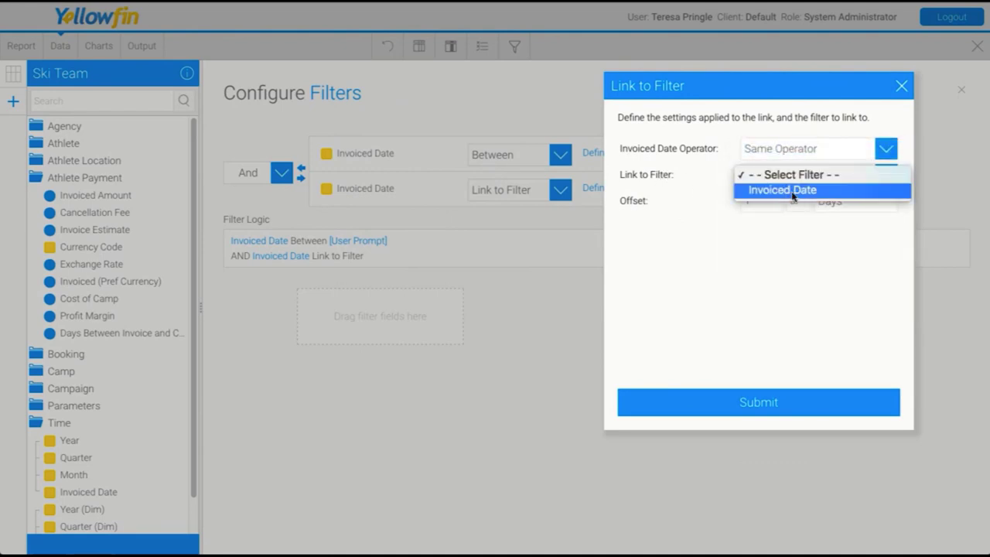
pyautogui.click(793, 195)
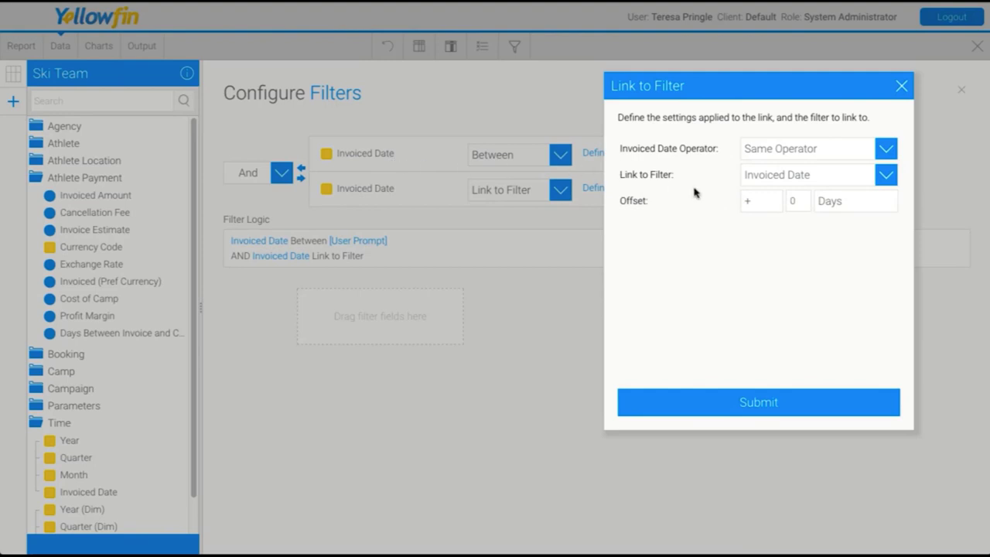
pyautogui.click(764, 204)
pyautogui.click(759, 220)
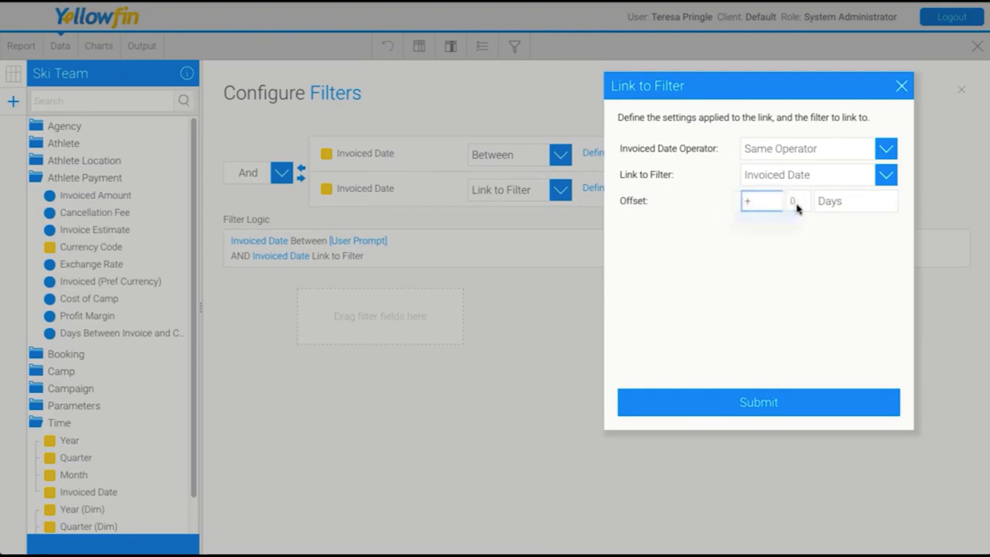
pyautogui.click(796, 205)
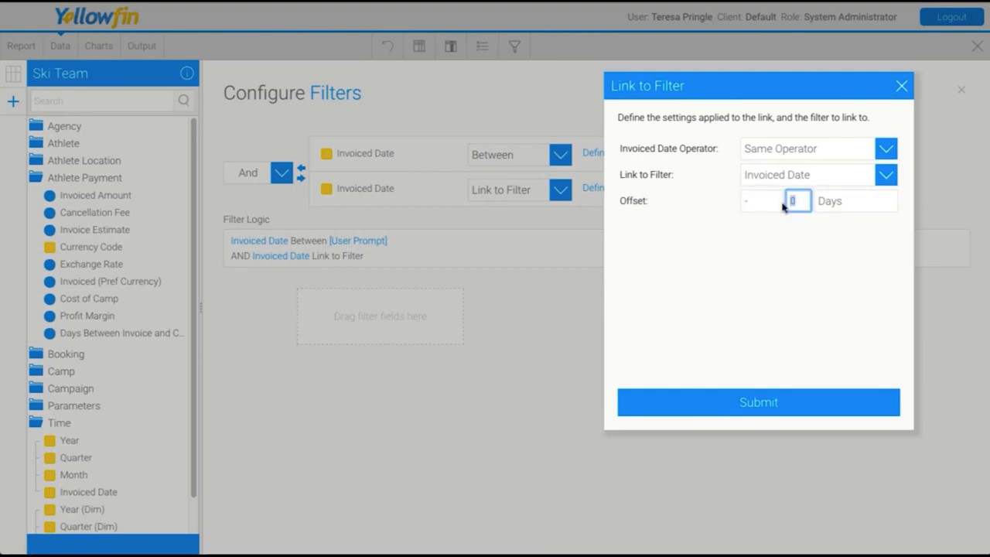
pyautogui.click(835, 202)
pyautogui.click(846, 261)
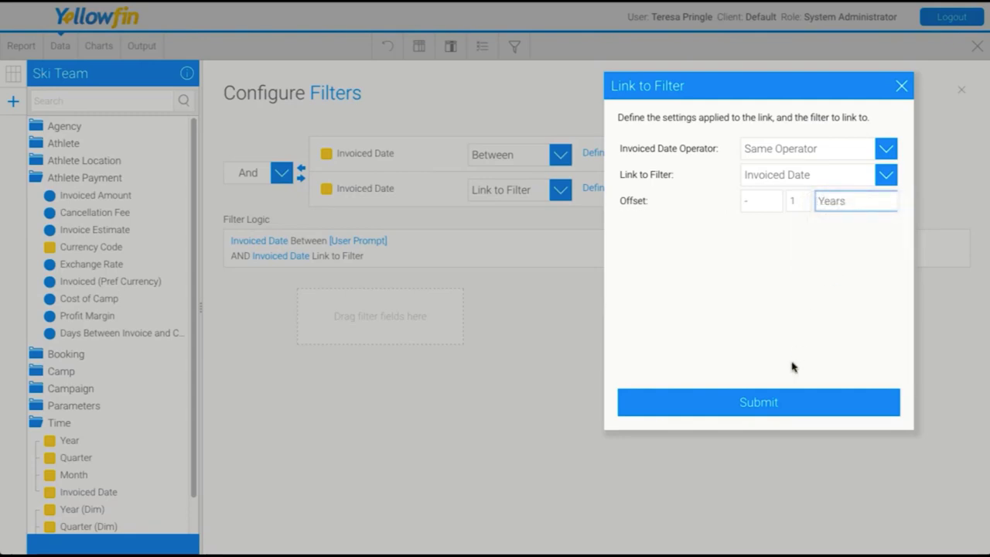
pyautogui.click(759, 403)
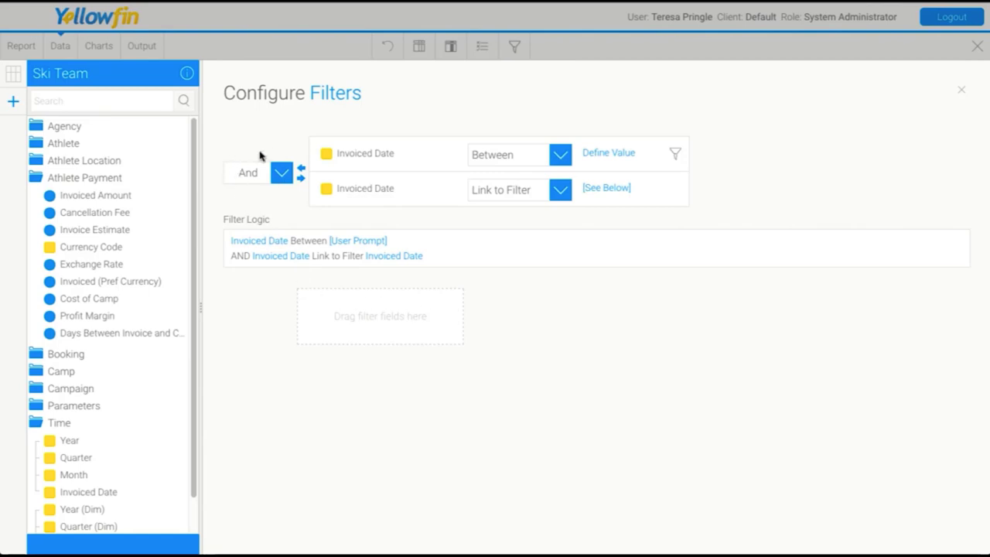
# Combine the two Invoiced Date filters with OR and return to the report output.
pyautogui.click(276, 180)
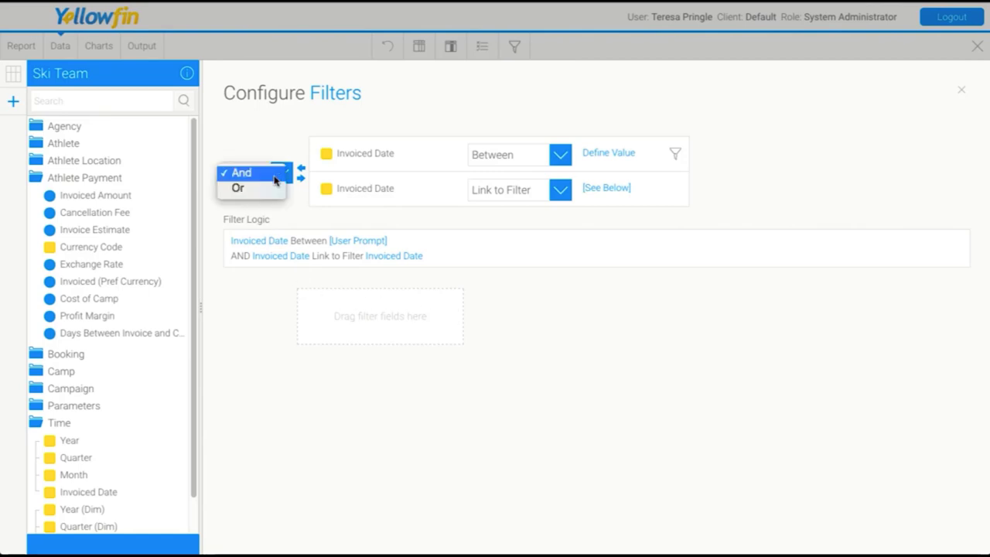
pyautogui.click(256, 189)
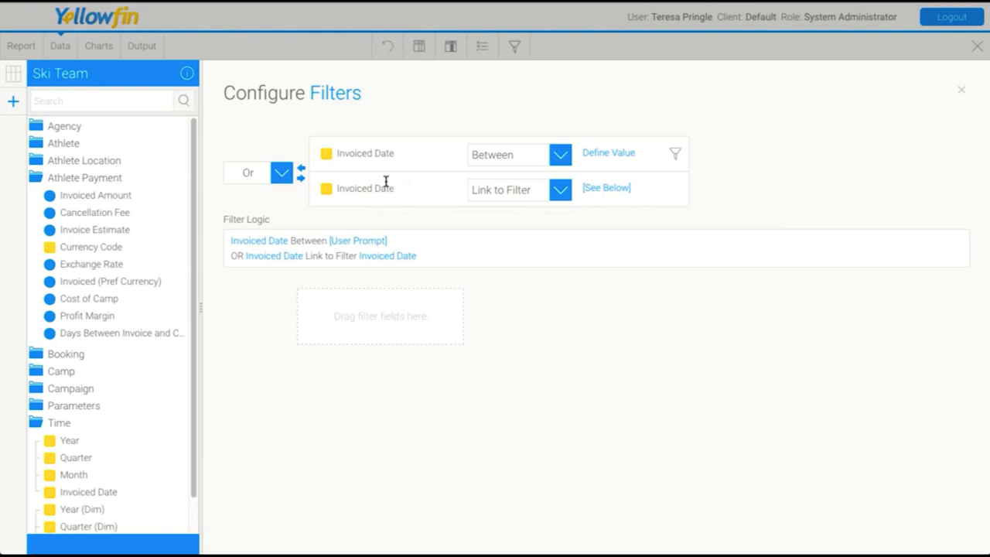
pyautogui.click(964, 93)
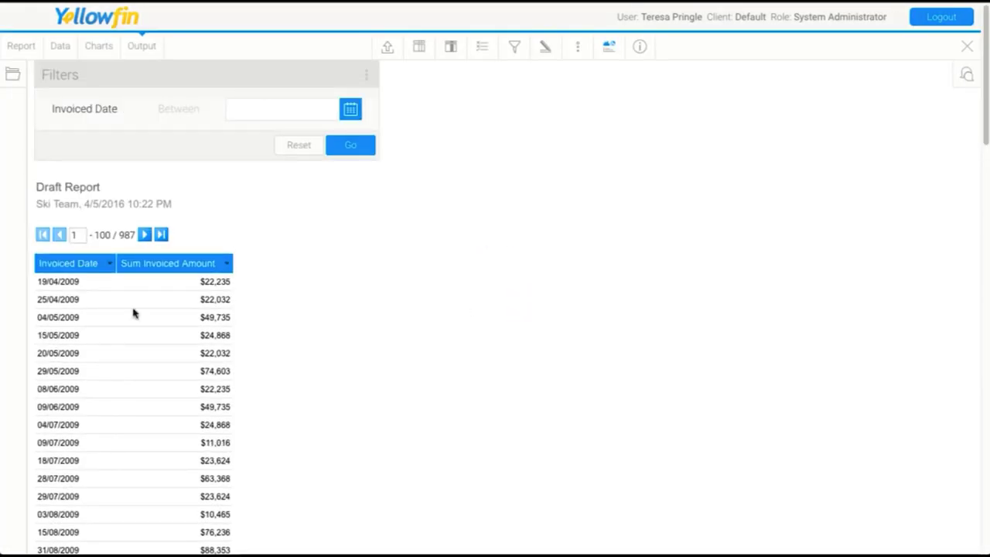
# Run the report for Invoiced Date 1 Apr 2009 to 30 Apr 2009, leaving two rows.
pyautogui.click(352, 112)
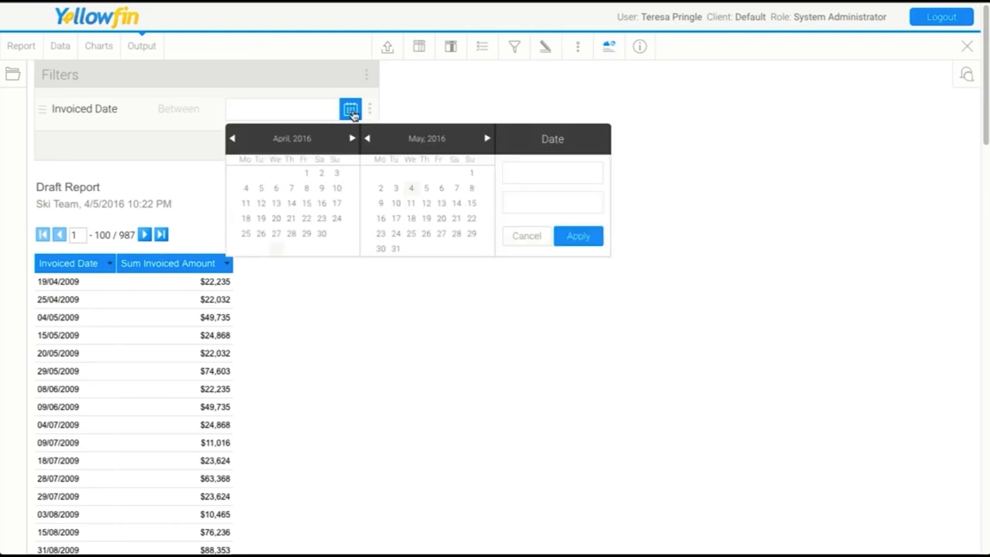
pyautogui.click(307, 140)
pyautogui.click(294, 141)
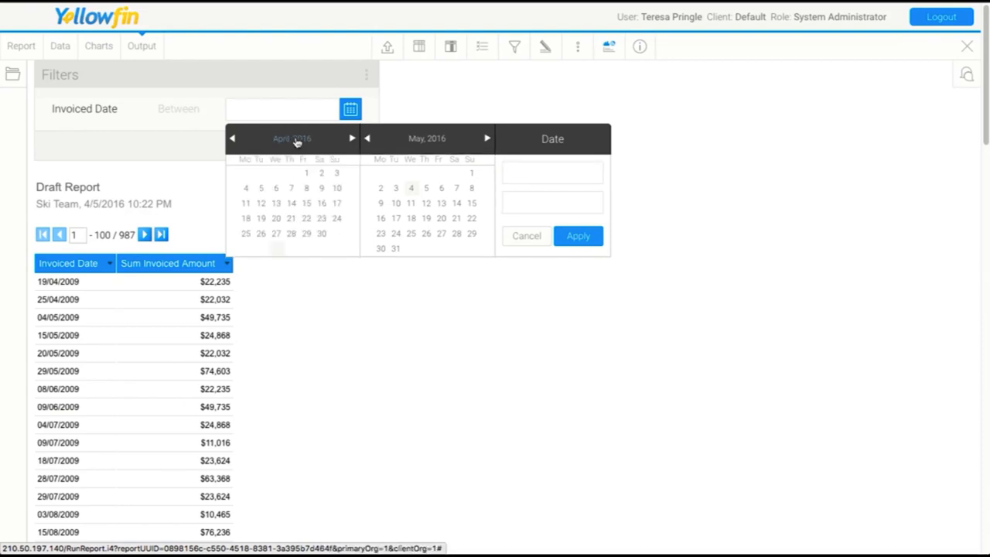
pyautogui.click(283, 143)
pyautogui.click(290, 142)
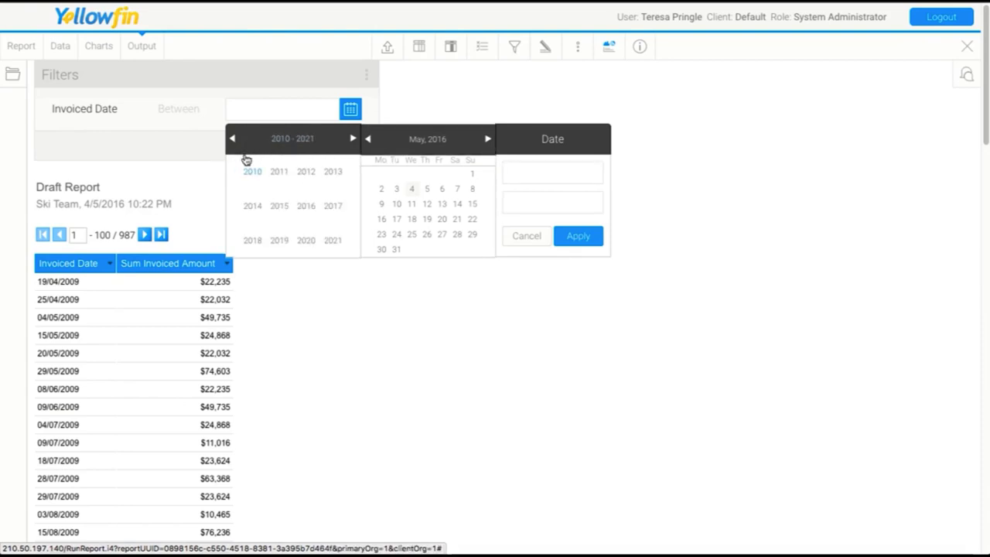
pyautogui.click(232, 139)
pyautogui.click(332, 240)
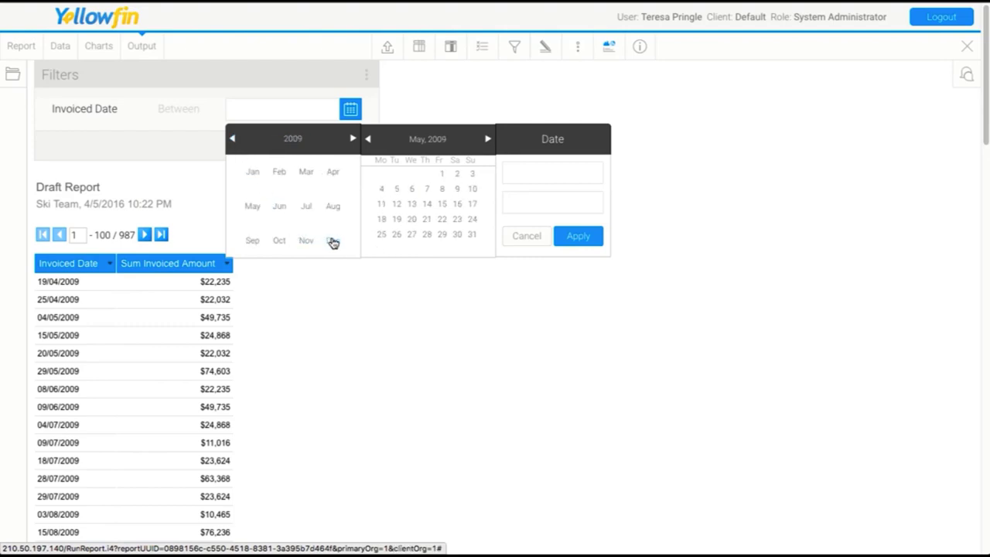
pyautogui.click(338, 177)
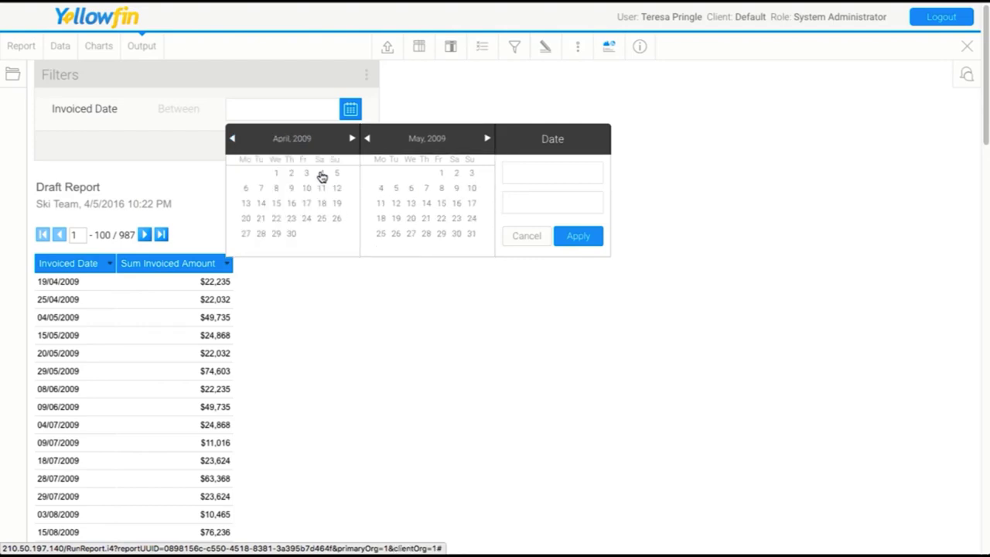
pyautogui.click(278, 173)
pyautogui.click(291, 234)
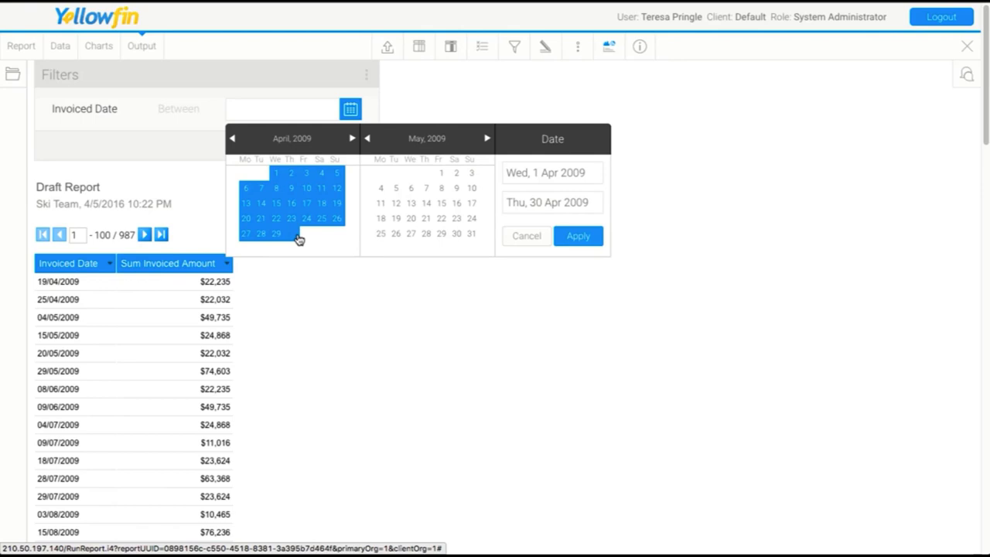
pyautogui.click(575, 239)
pyautogui.click(349, 147)
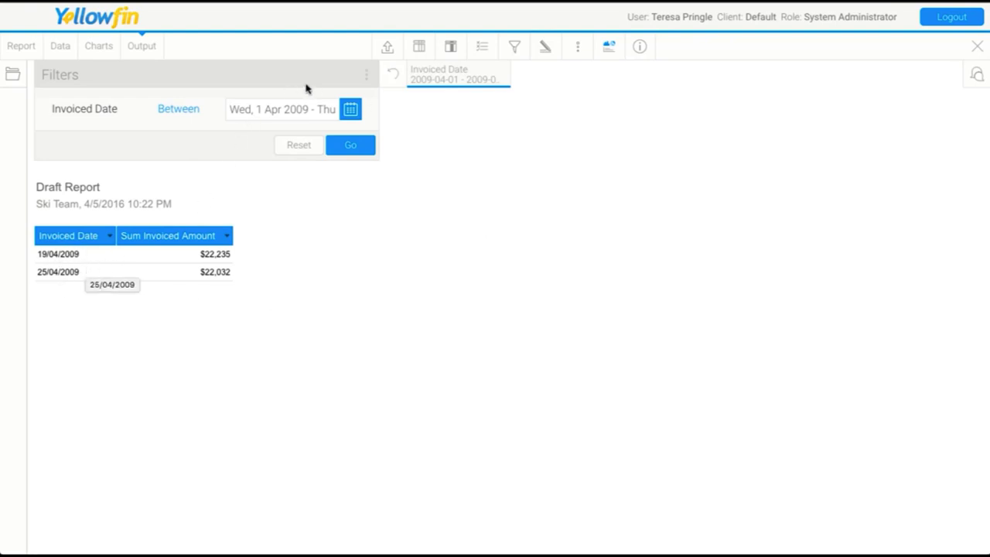
# Change the Invoiced Date range to 30 Jun 2009 – 28 Feb 2010 and rerun the report.
pyautogui.click(351, 111)
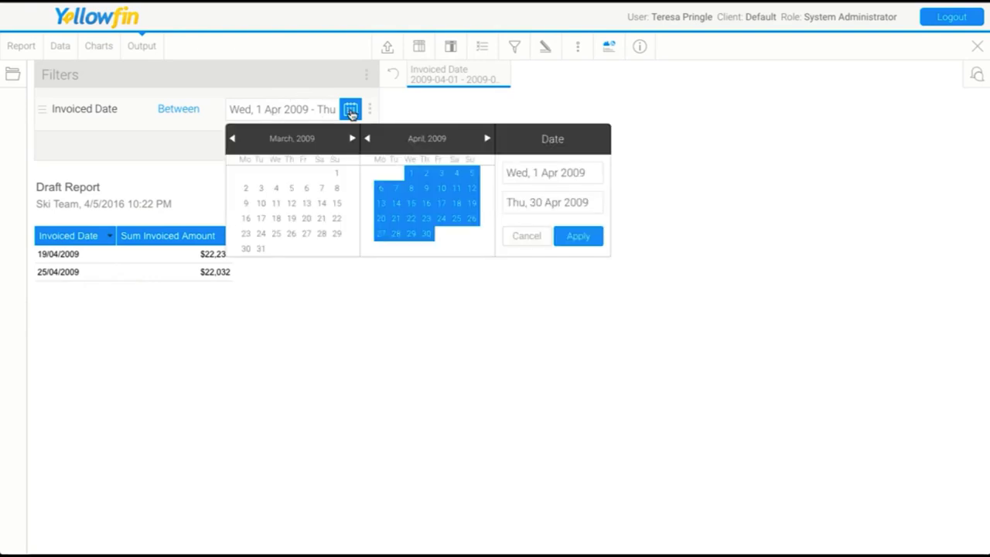
pyautogui.moveTo(585, 172); pyautogui.dragTo(575, 173)
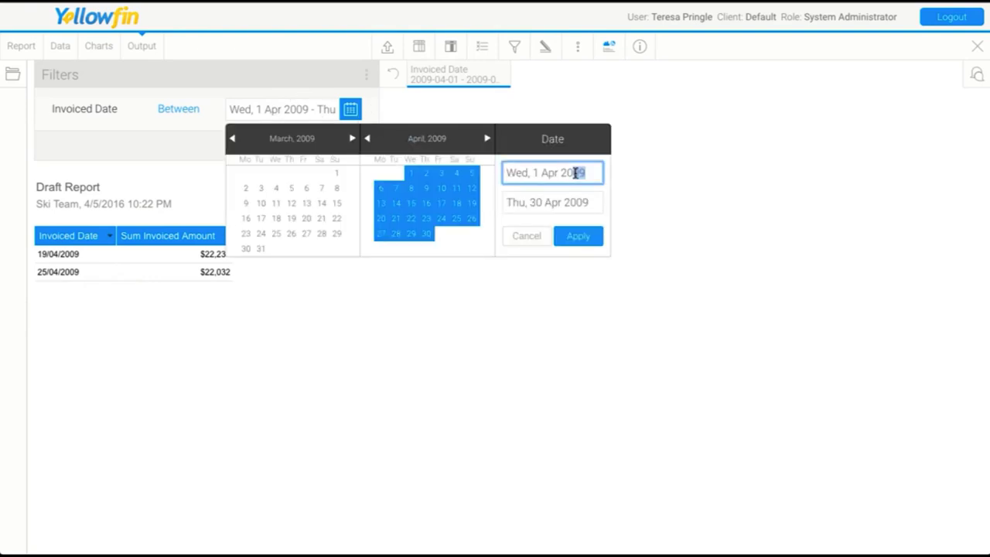
pyautogui.click(554, 173)
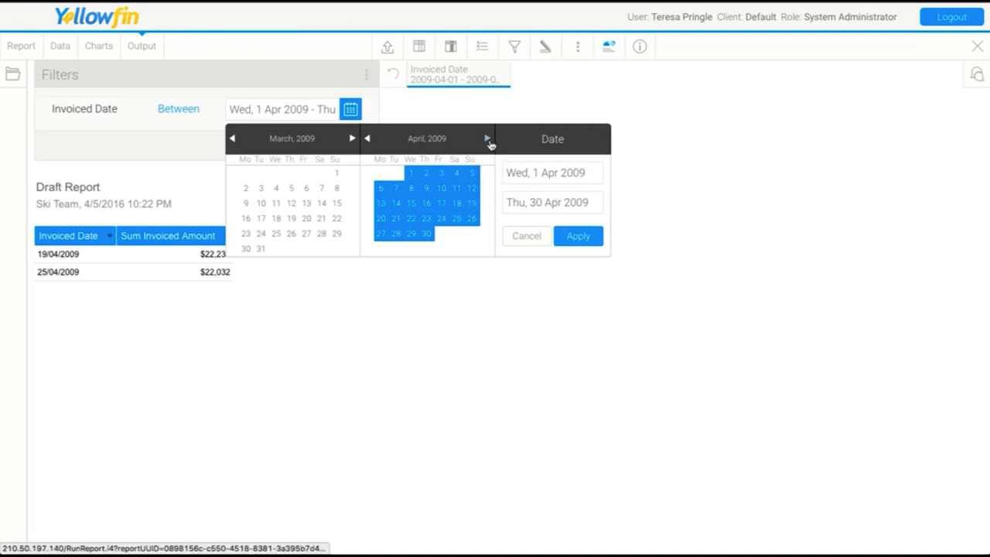
pyautogui.click(487, 139)
pyautogui.click(488, 139)
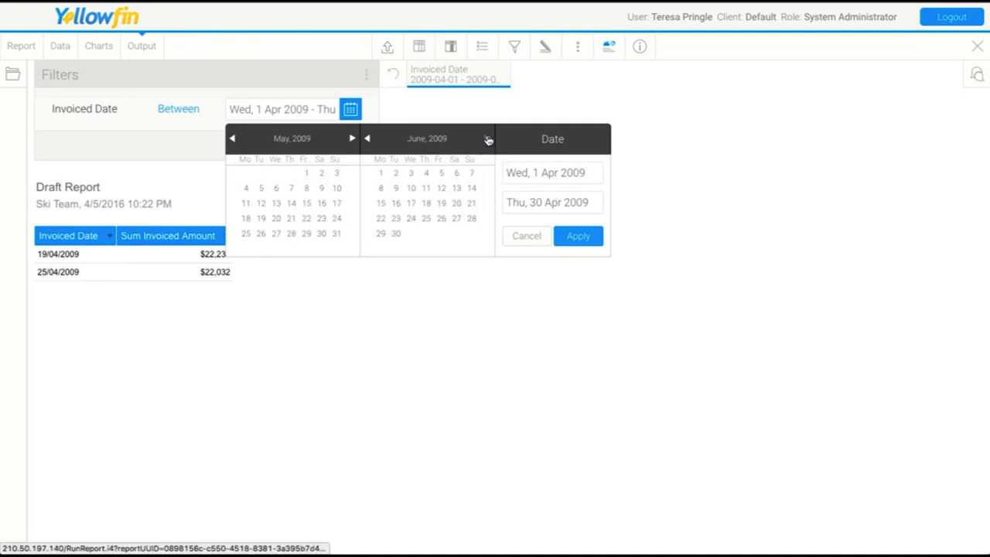
pyautogui.click(535, 209)
pyautogui.click(396, 234)
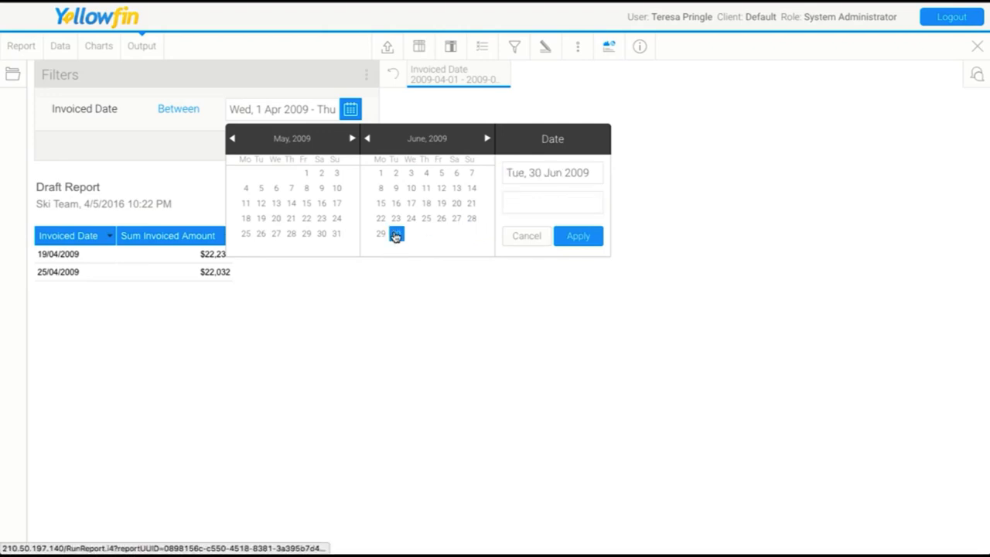
pyautogui.click(487, 138)
pyautogui.click(487, 138)
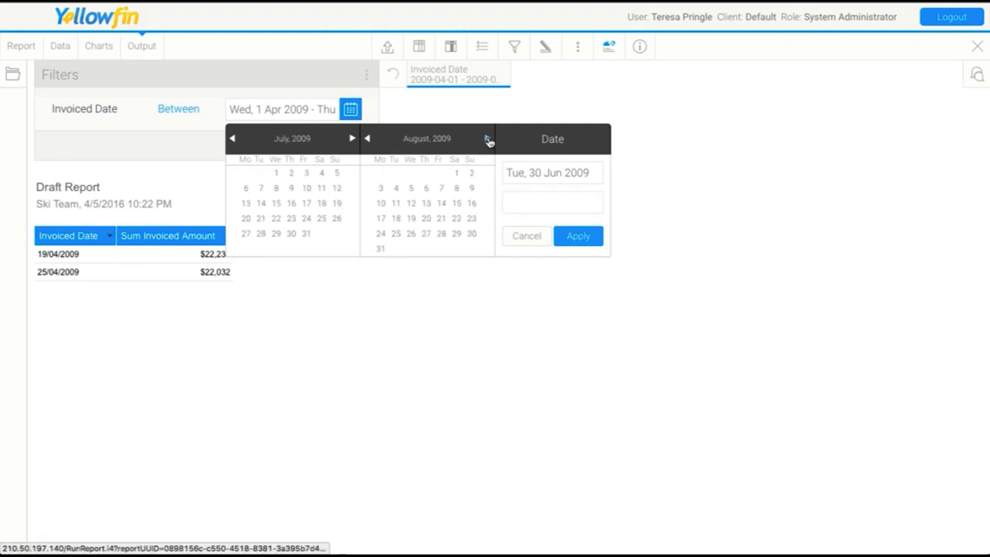
pyautogui.click(487, 138)
pyautogui.click(487, 138)
pyautogui.click(487, 139)
pyautogui.click(487, 139)
pyautogui.click(487, 139)
pyautogui.click(487, 138)
pyautogui.click(471, 218)
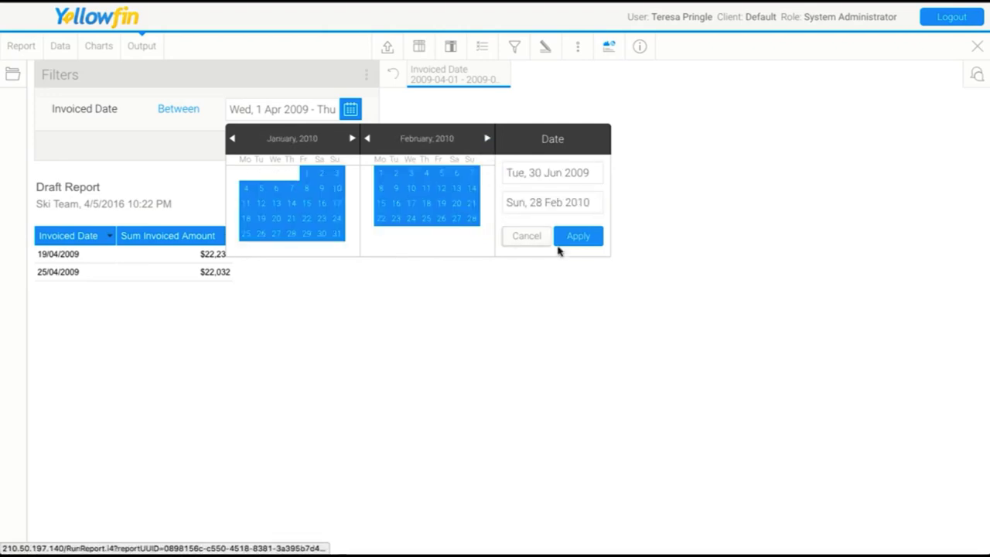
pyautogui.click(572, 236)
pyautogui.click(364, 144)
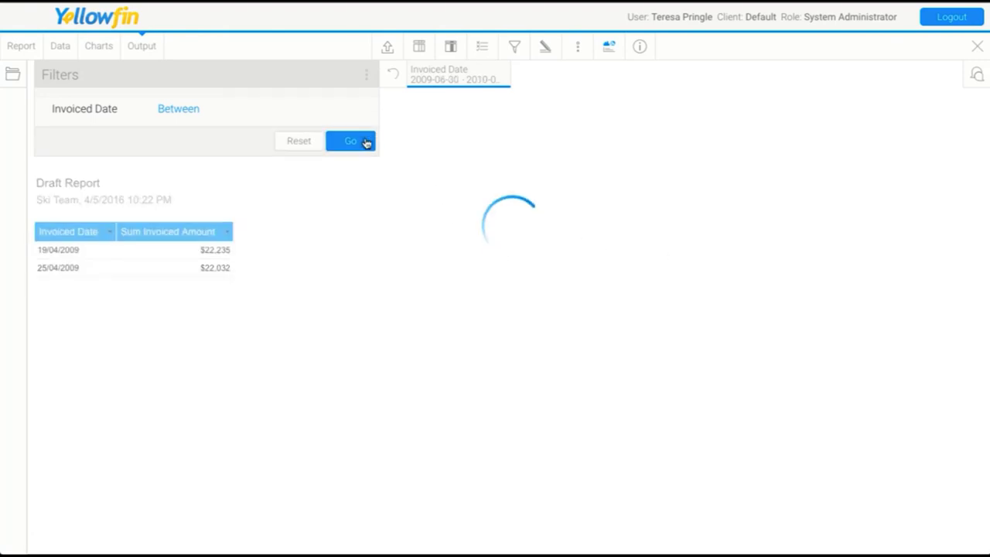
# Review the results, then close the draft report, answering No to activating it.
pyautogui.scroll(-10, 320, 302)
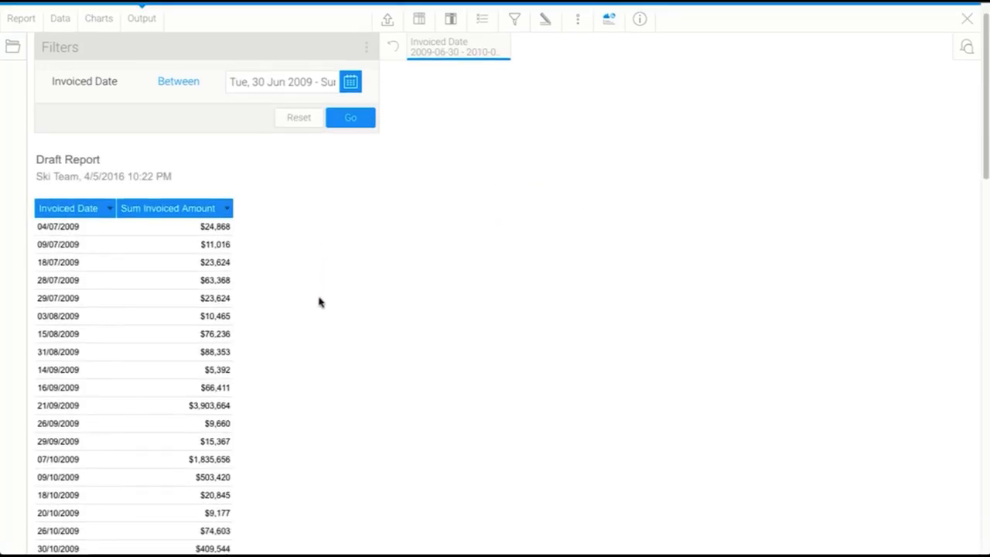
pyautogui.scroll(-5, 323, 303)
pyautogui.scroll(15, 335, 331)
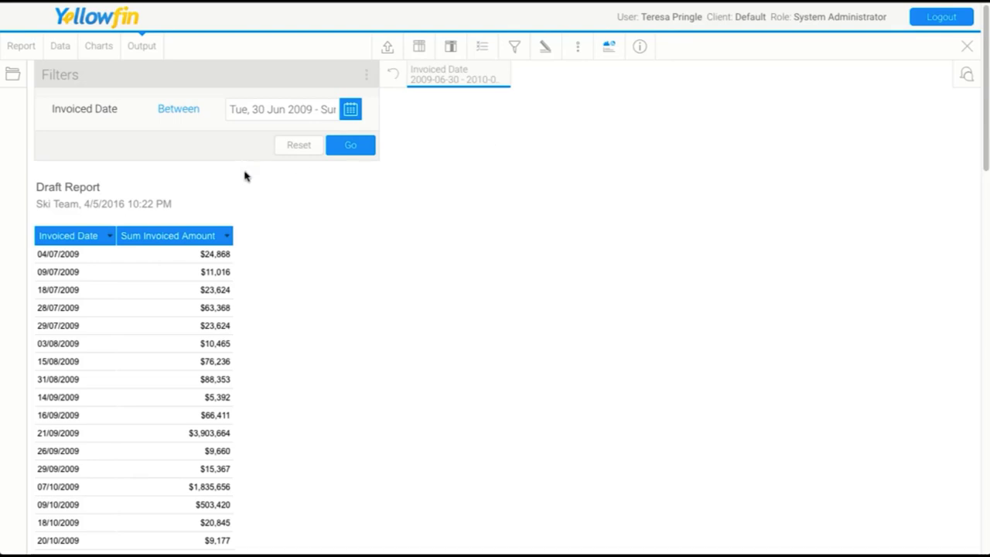
pyautogui.click(966, 47)
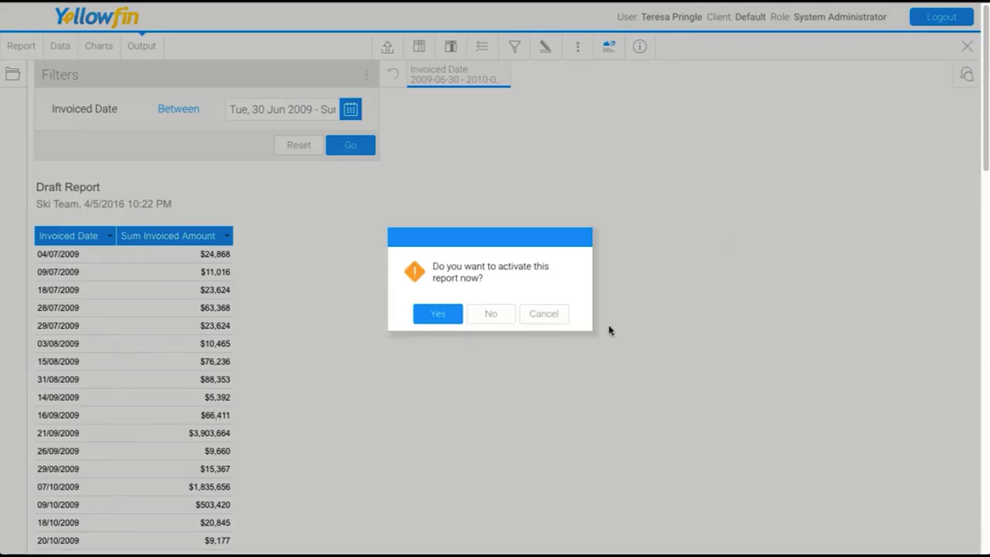
pyautogui.click(487, 314)
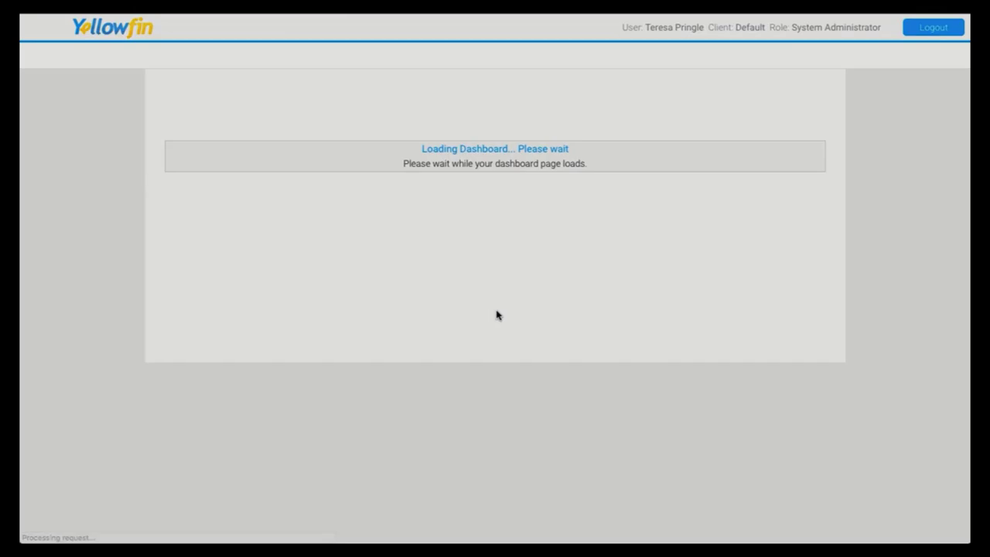